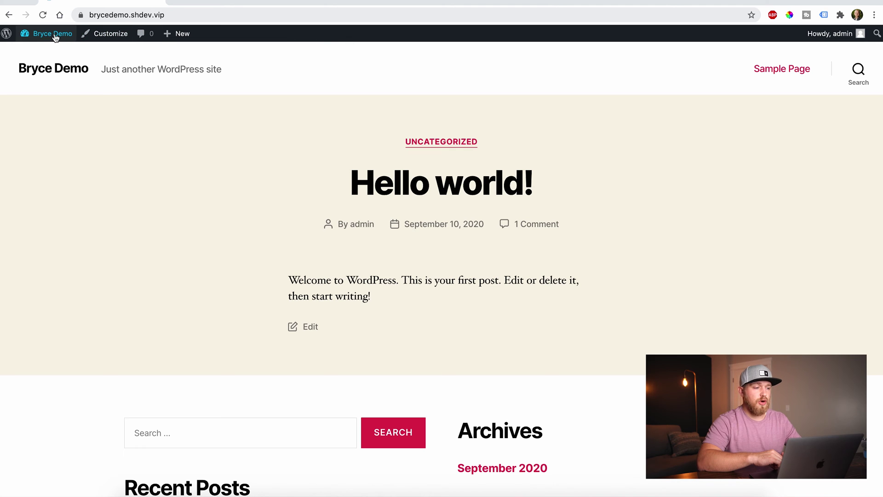
Step: From the dashboard's Add New plugins page, search the plugin directory for 'Contact form'
mouse_move(54, 35)
left_click(49, 53)
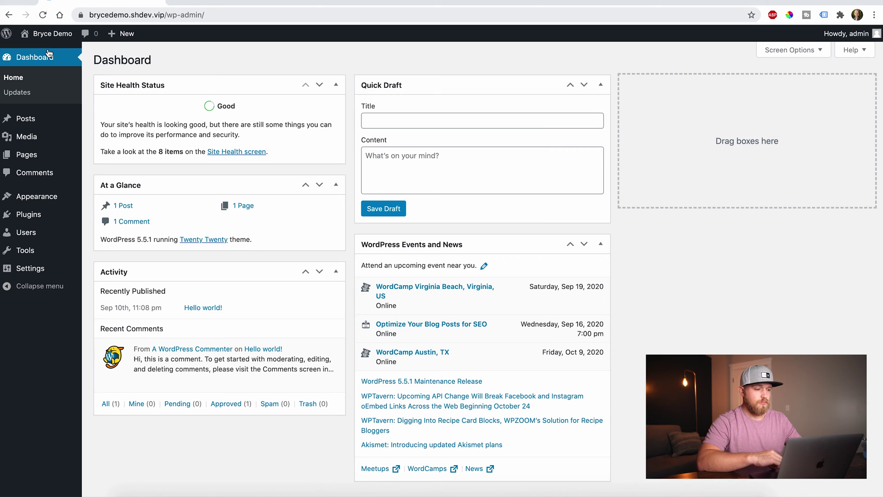
mouse_move(42, 214)
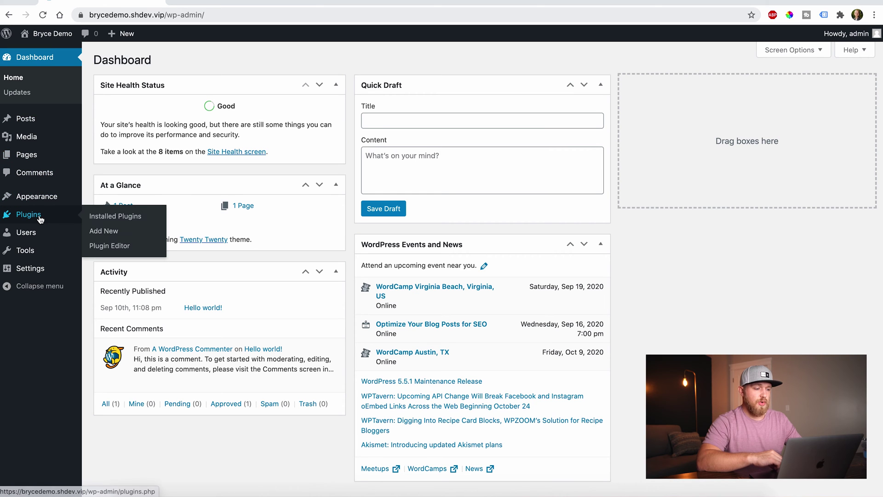
left_click(105, 235)
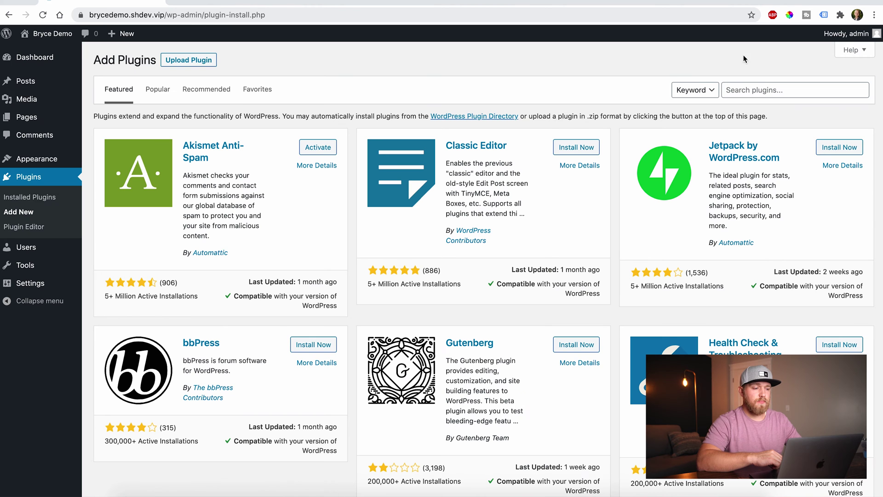
left_click(759, 90)
type("Contact form")
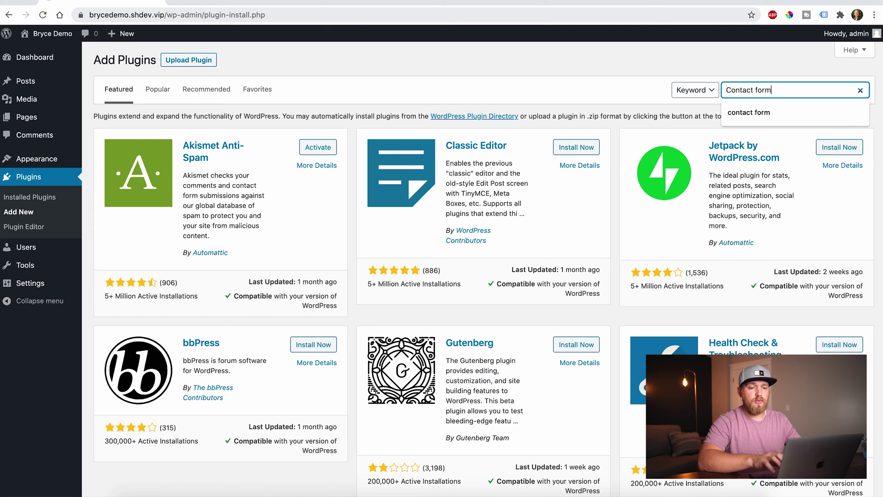
key("Return")
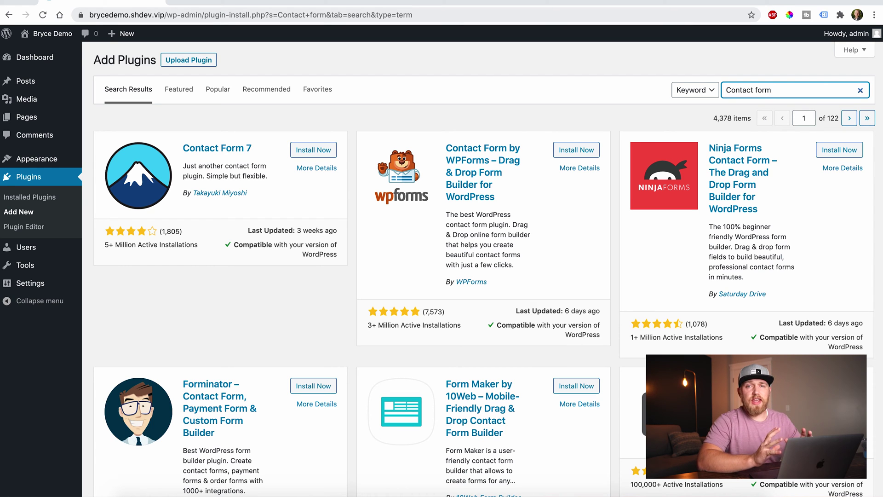
Step: Install Contact Form 7, the result with 5+ million installations
left_click_drag(206, 245, 105, 248)
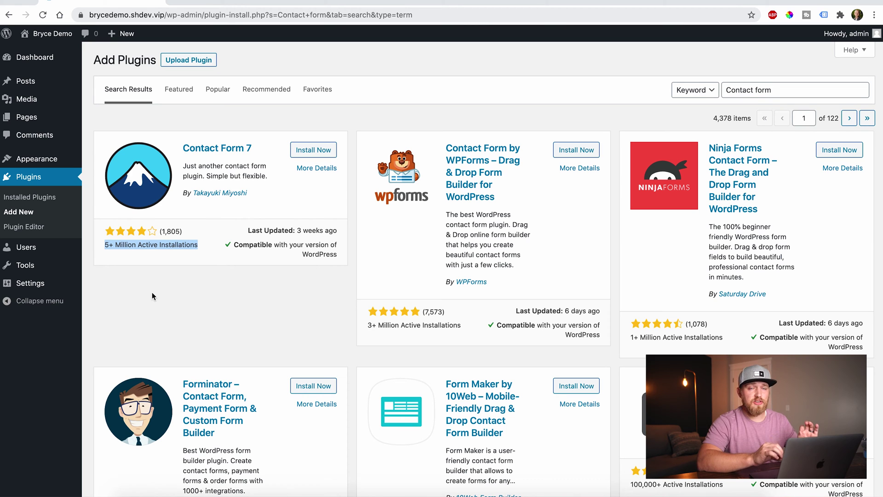
left_click(199, 290)
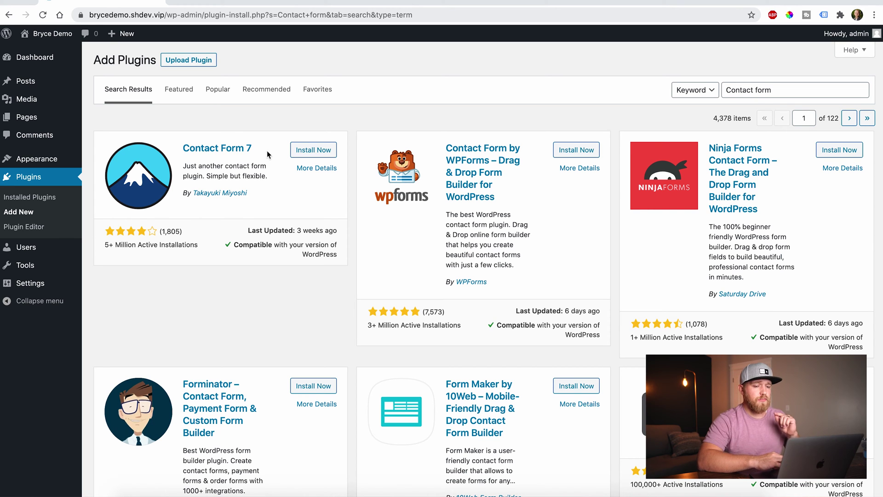
left_click(306, 155)
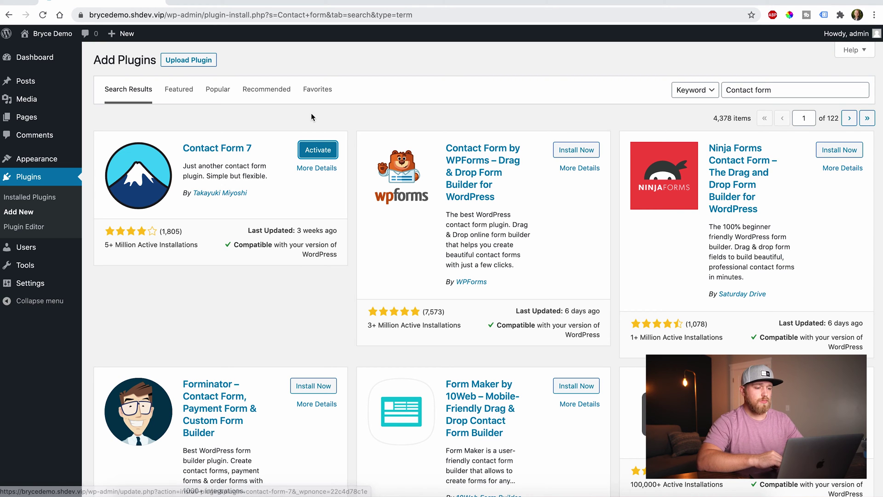
Step: Activate Contact Form 7 so its new Contact menu appears in the admin sidebar
left_click(318, 154)
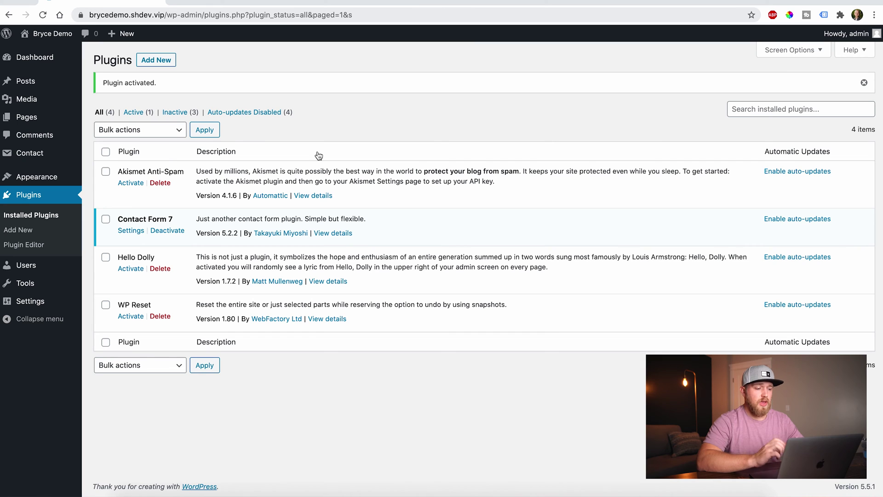
mouse_move(30, 155)
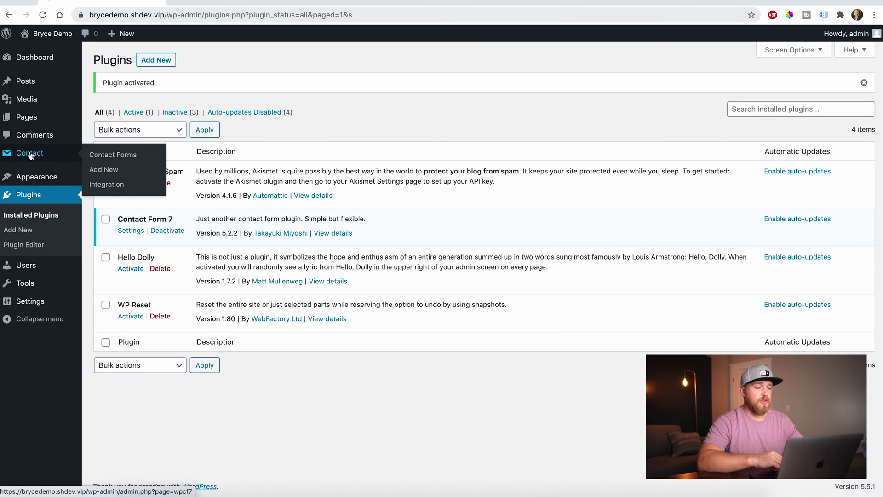
Step: Copy Contact form 1's shortcode [contact-form-7 id="5" title="Contact form 1"] from the Contact Forms list
left_click(107, 159)
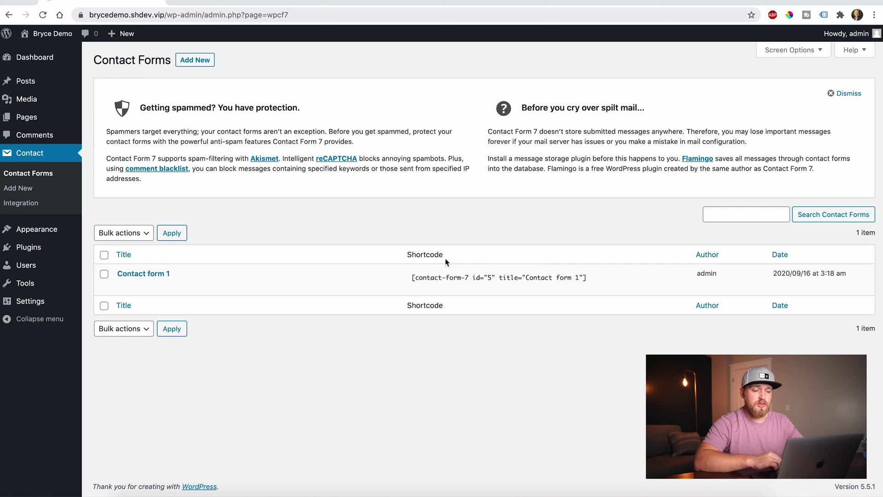
left_click_drag(411, 276, 588, 280)
left_click(586, 278)
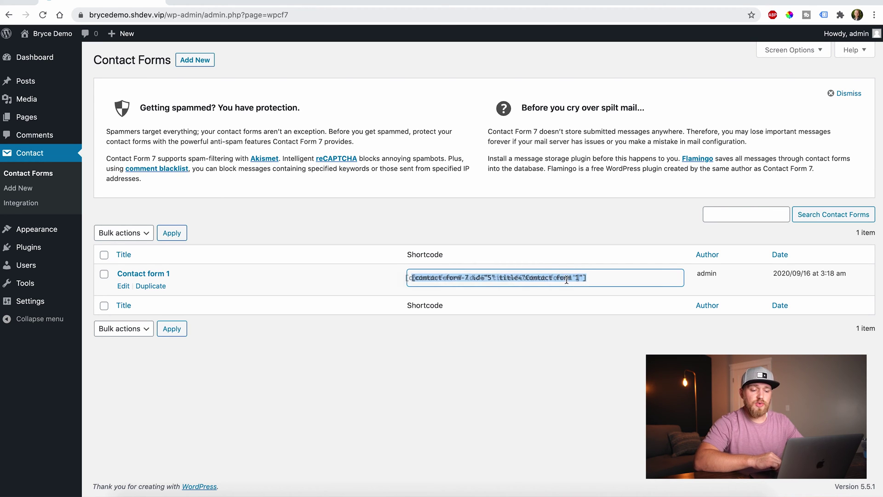
right_click(555, 277)
left_click(567, 302)
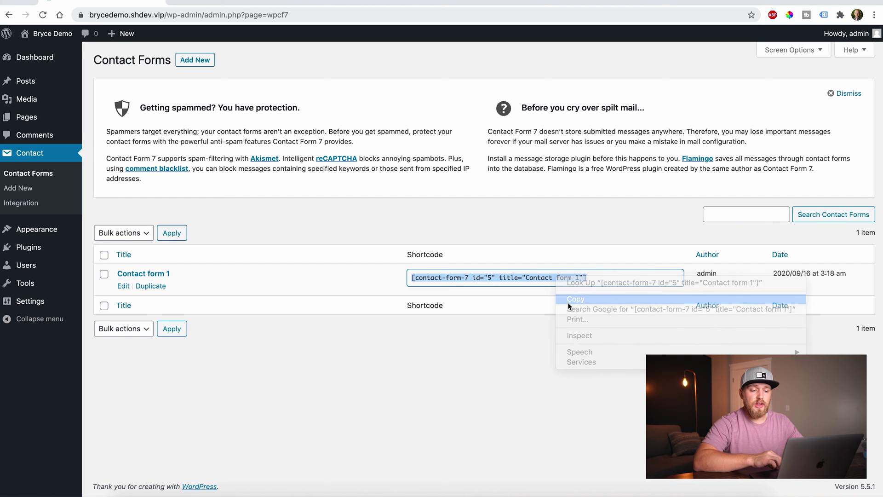
left_click(537, 347)
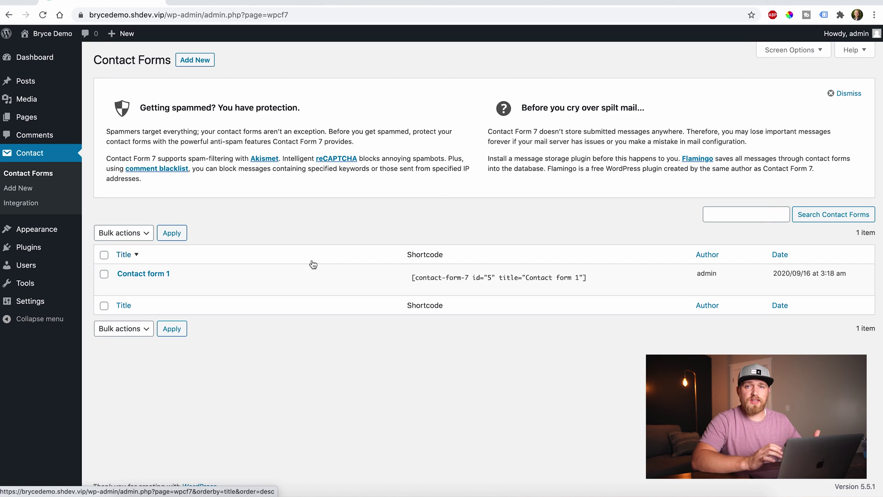
Step: Create a 'Contact Us' page containing the pasted form shortcode, publish it and view it live
mouse_move(46, 123)
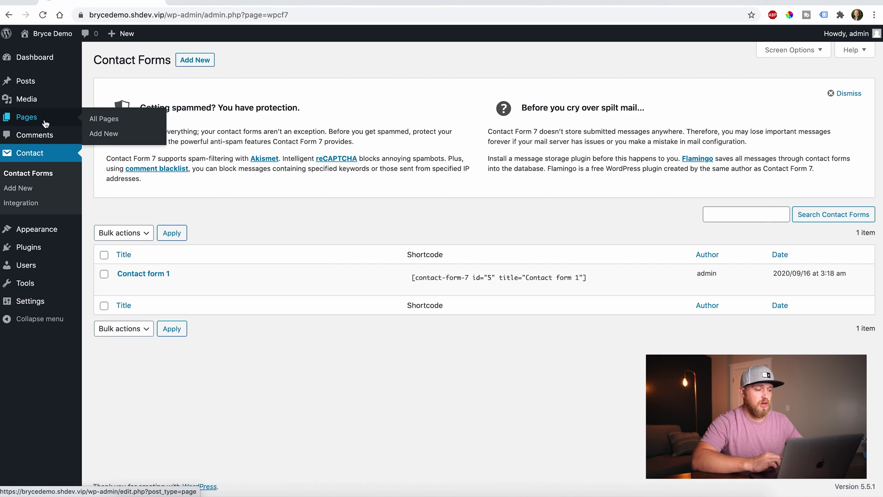
left_click(102, 136)
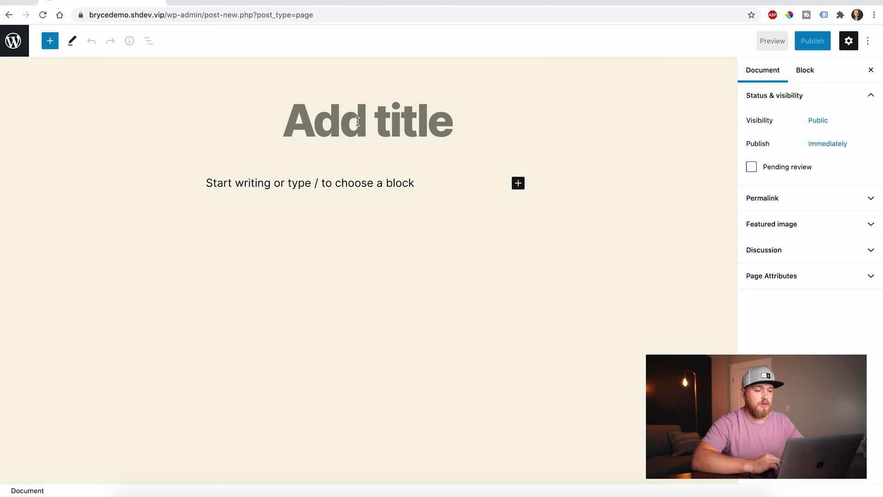
type("Contact Us")
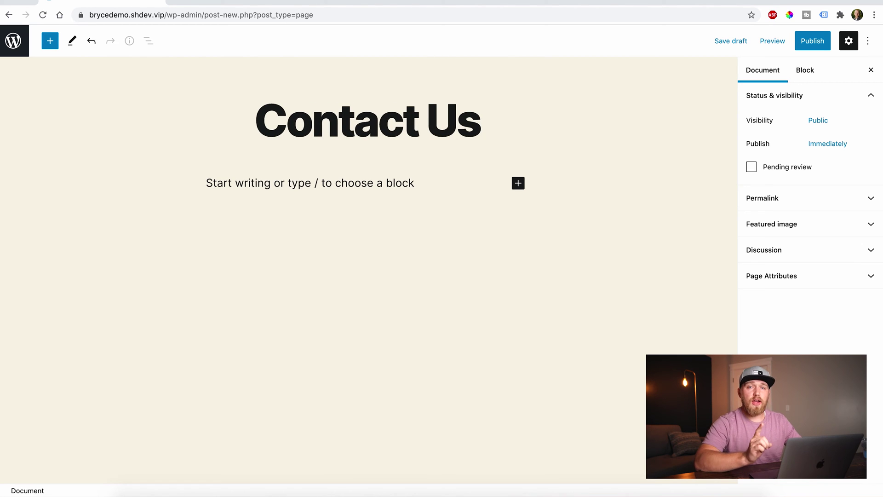
left_click(424, 182)
key("super+v")
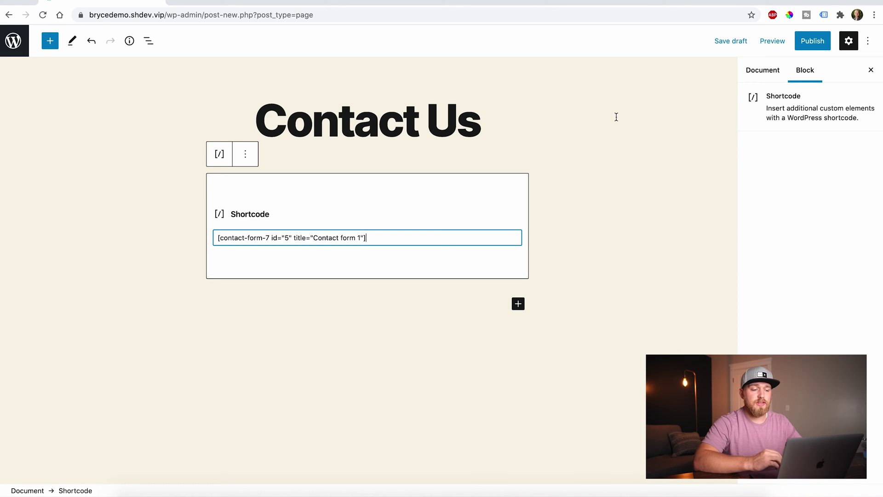
left_click(813, 41)
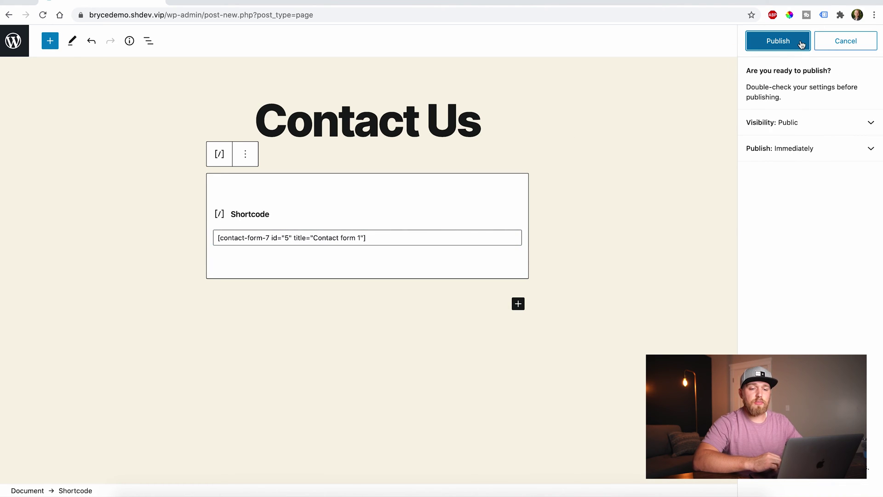
left_click(801, 41)
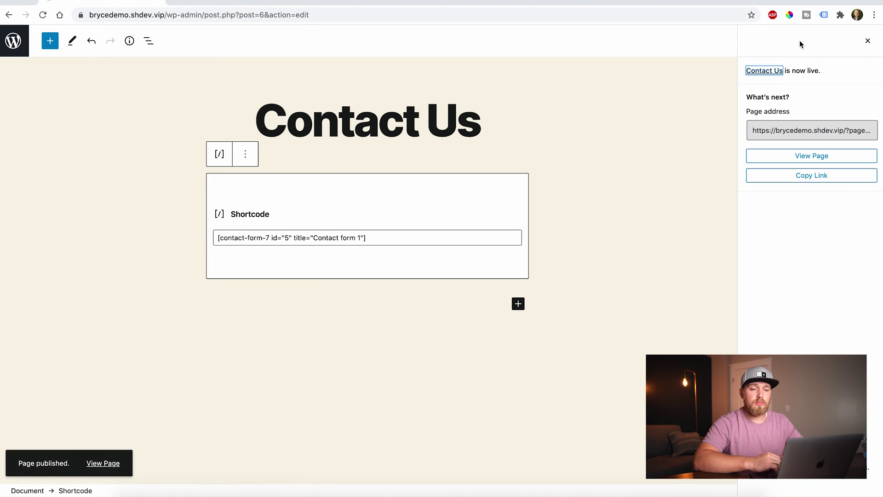
left_click(808, 155)
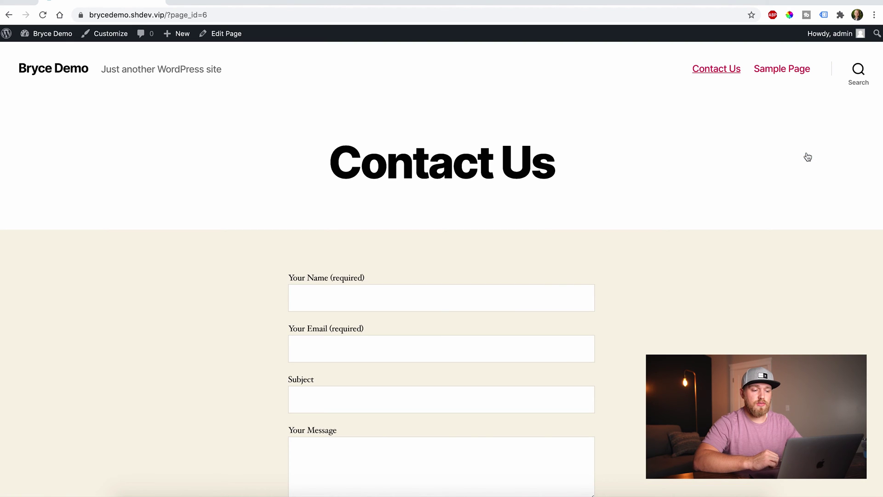
scroll(808, 157, "down", 3)
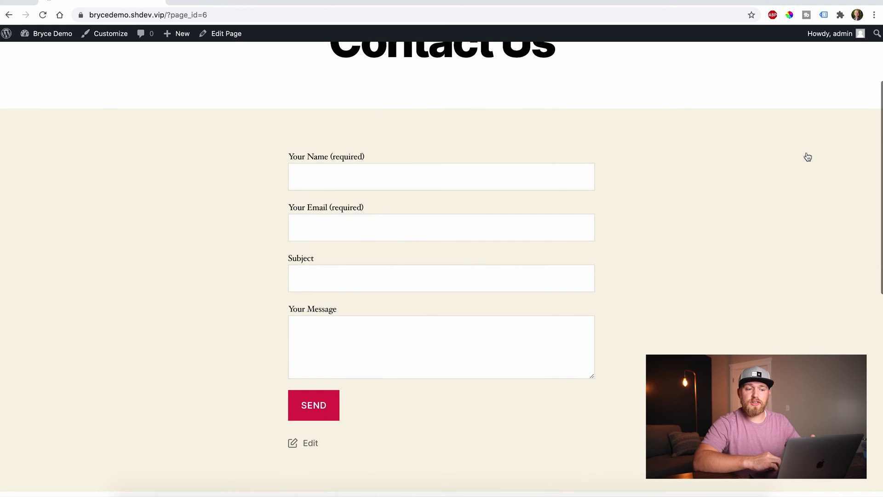
scroll(807, 156, "up", 2)
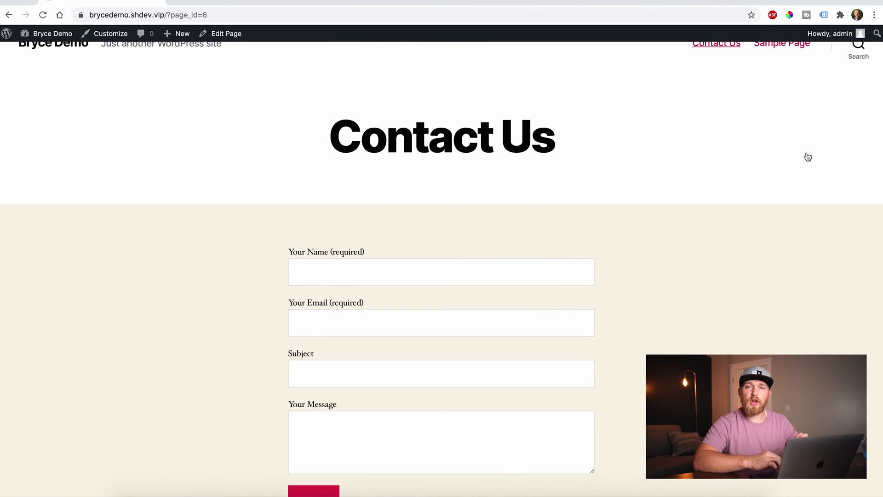
scroll(808, 157, "up", 1)
scroll(808, 156, "down", 2)
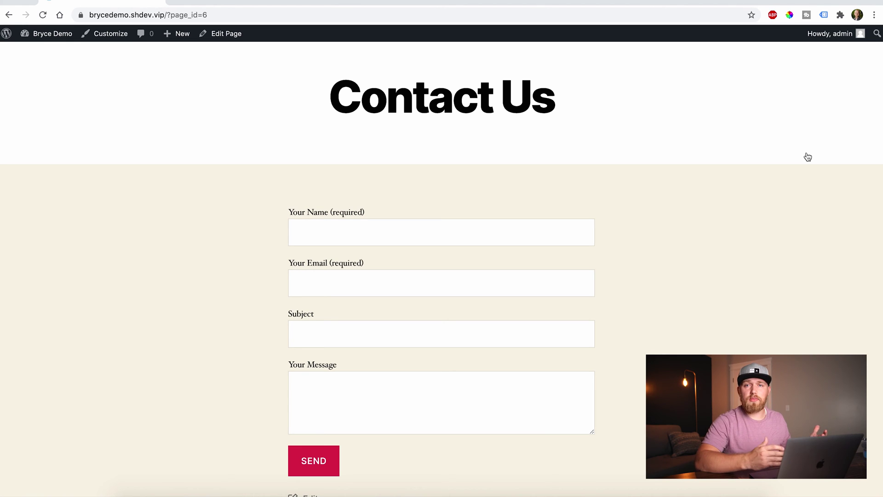
scroll(807, 157, "up", 1)
scroll(808, 157, "up", 2)
mouse_move(46, 34)
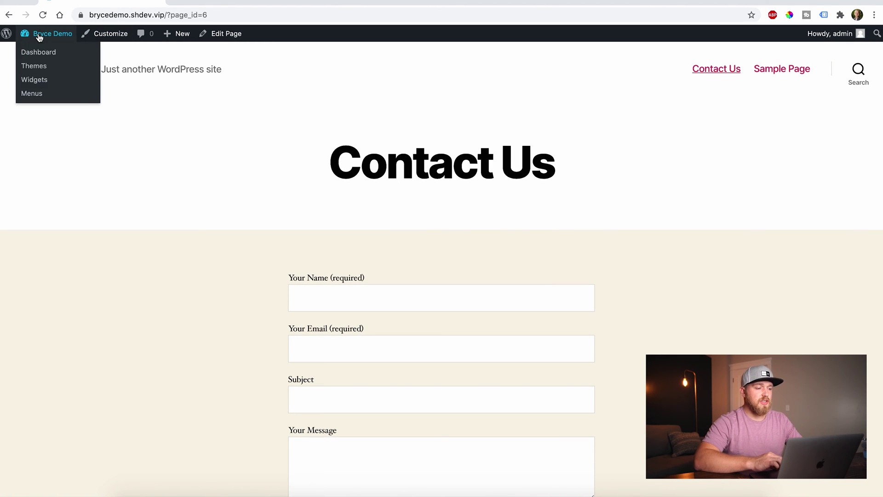
Step: Delete both Subject label lines from Contact form 1's template and save the form
left_click(40, 53)
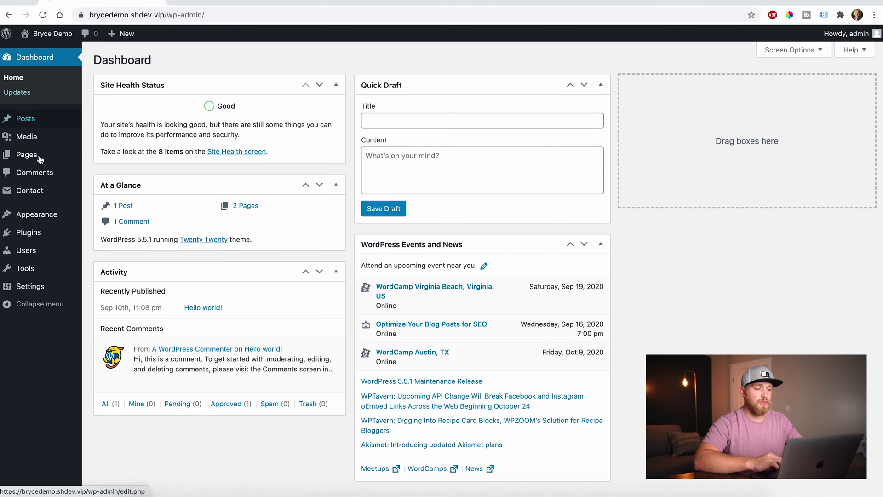
mouse_move(37, 192)
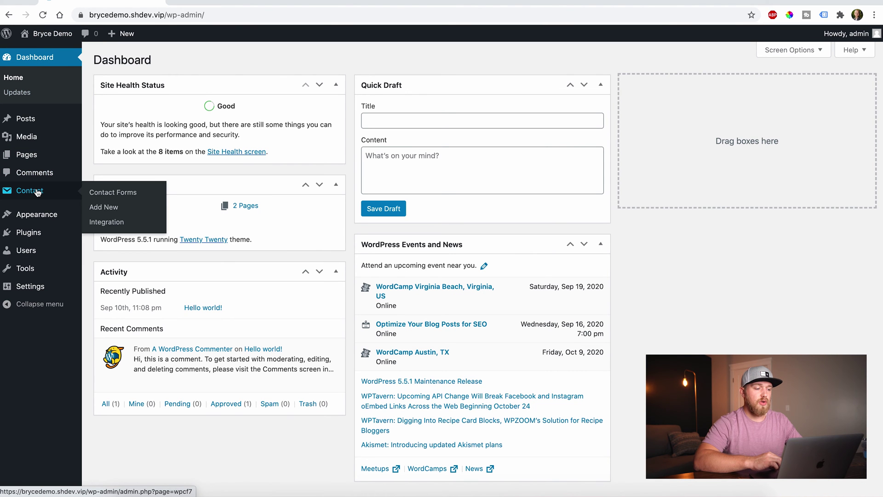
left_click(99, 194)
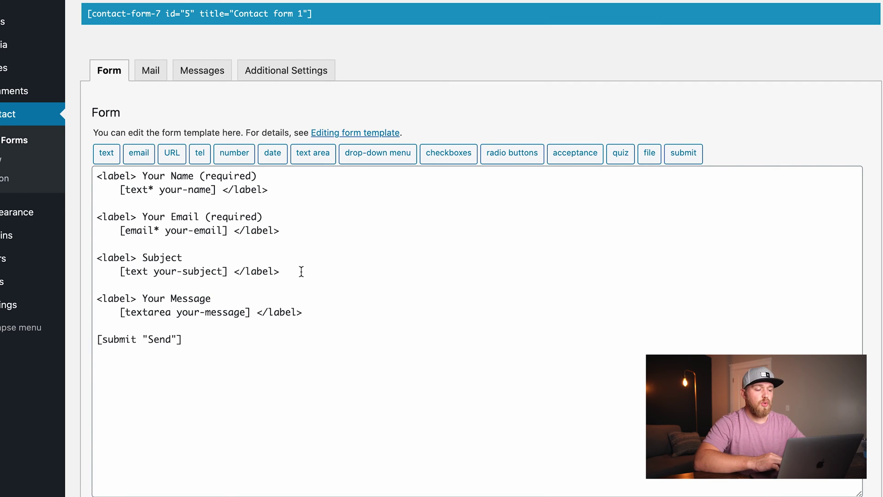
left_click_drag(301, 271, 85, 258)
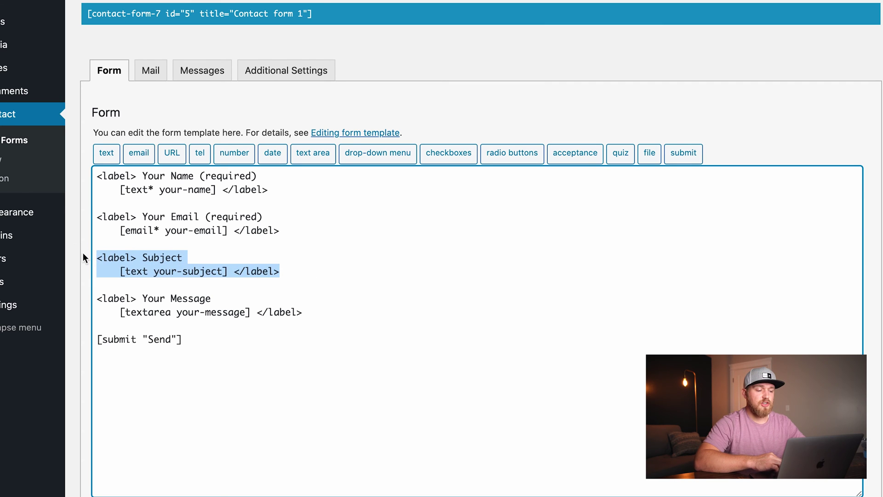
key("BackSpace")
key("BackSpace")
key("BackSpace")
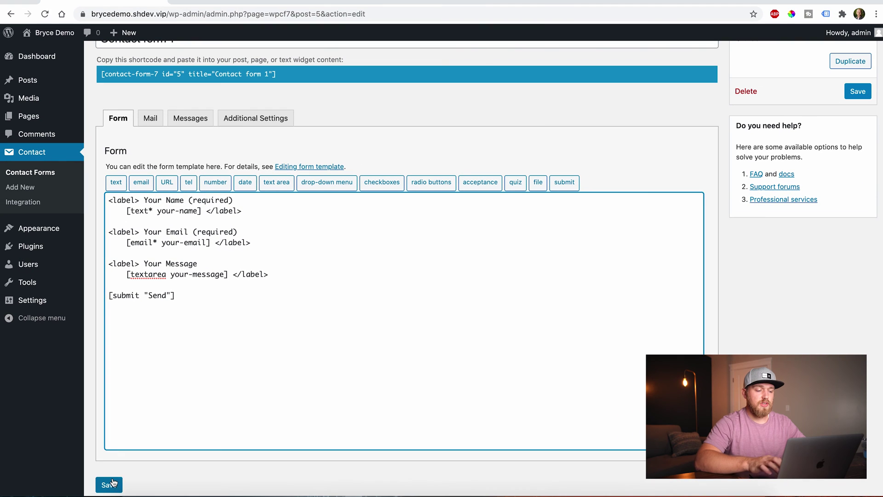
left_click(111, 483)
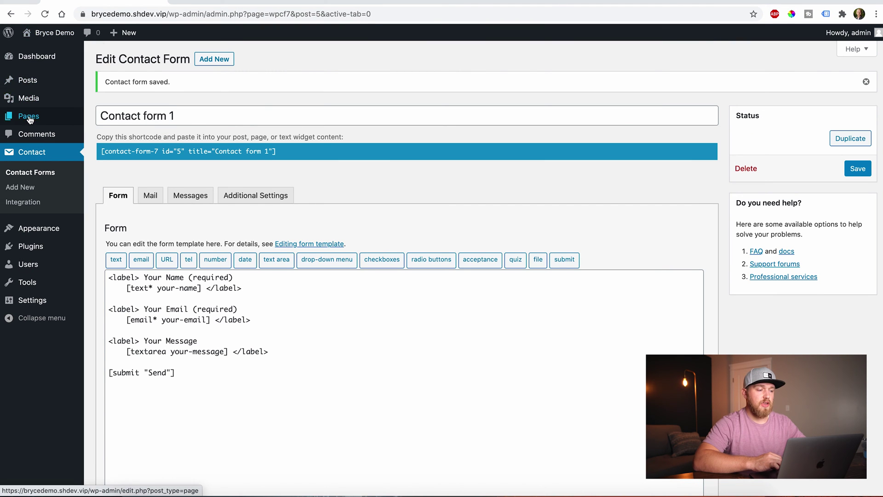
Step: View Contact Us from All Pages and check it shows only Name, Email and Message fields
mouse_move(30, 119)
left_click(111, 123)
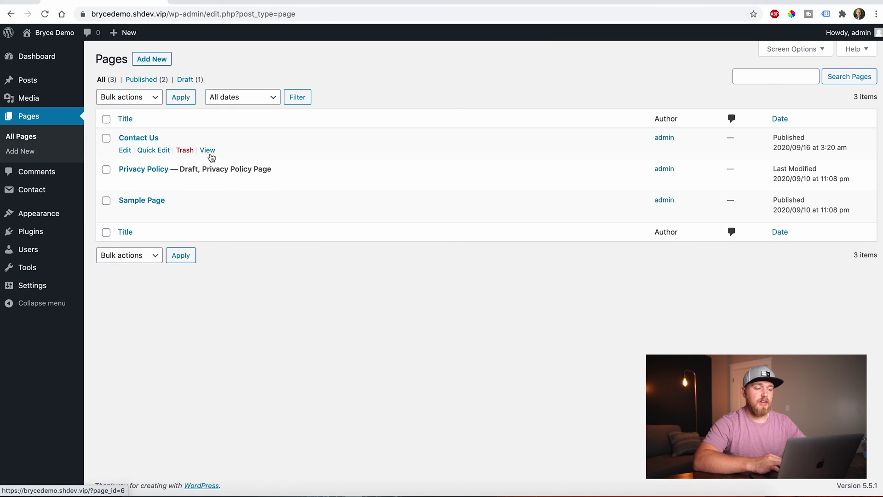
left_click(207, 150)
scroll(208, 296, "down", 2)
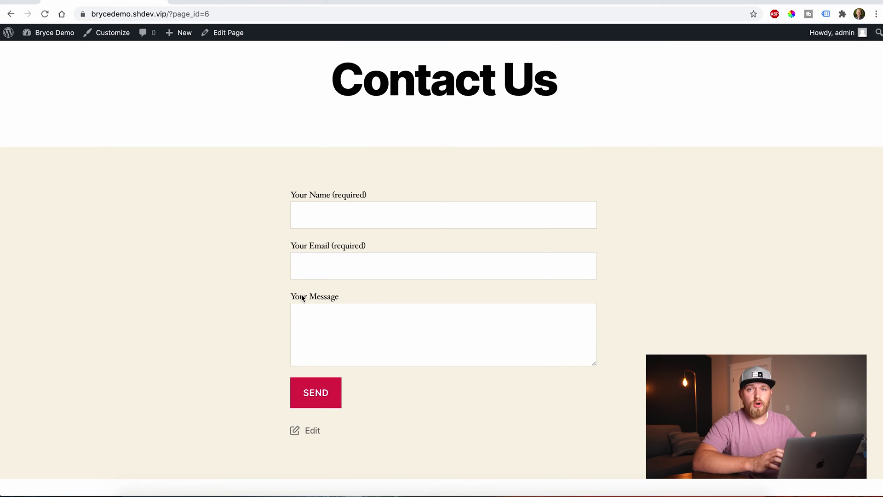
scroll(321, 236, "up", 1)
scroll(321, 237, "up", 1)
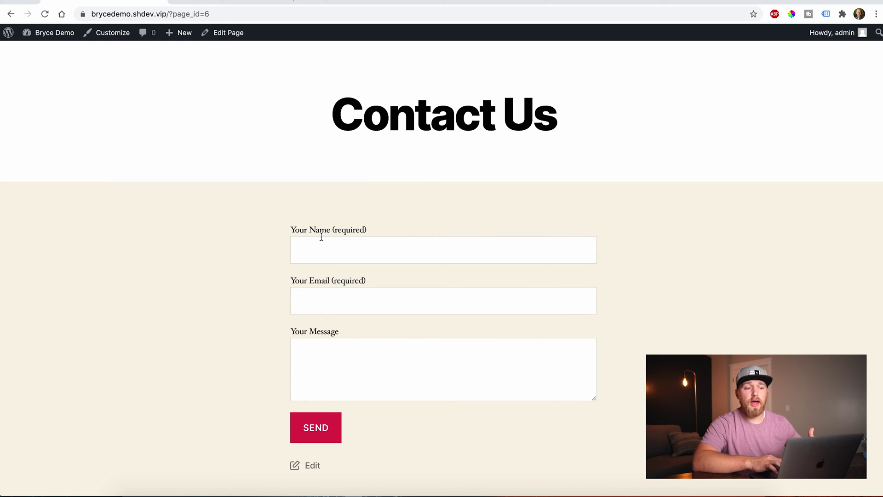
scroll(321, 237, "up", 3)
Step: Open Contact form 1 from the Contact Forms list for template editing
mouse_move(57, 38)
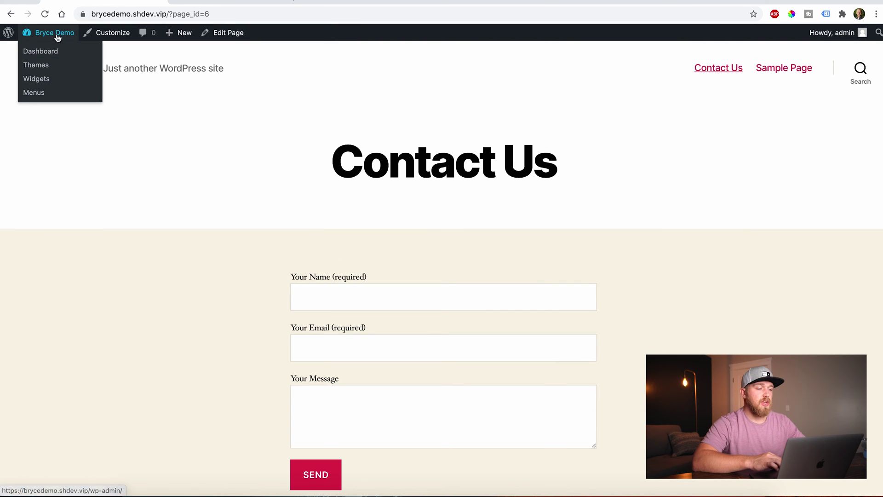
left_click(49, 52)
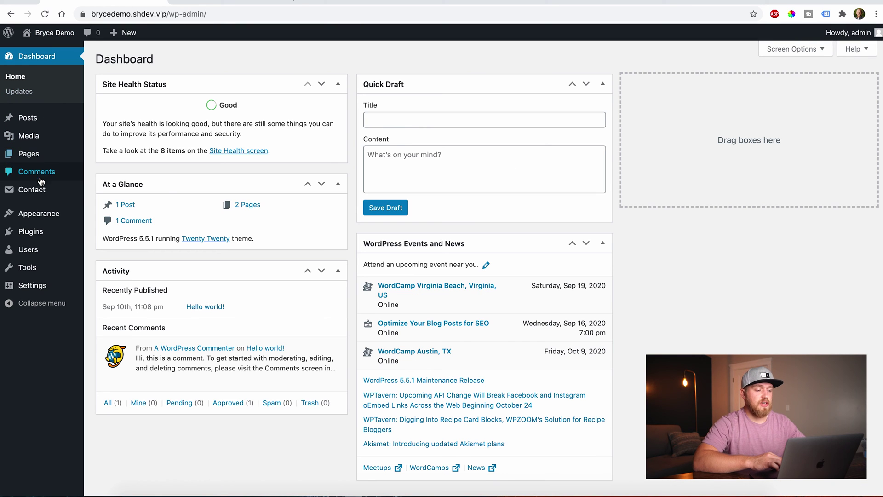
mouse_move(41, 190)
left_click(106, 193)
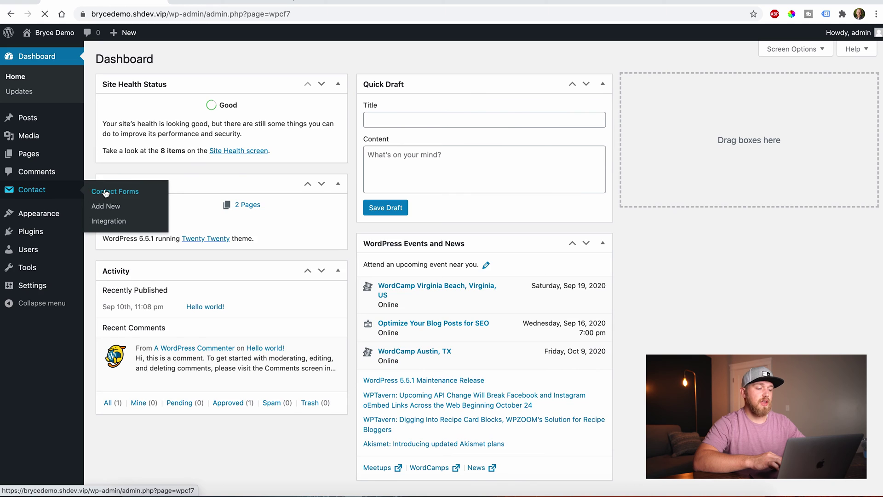
left_click(143, 275)
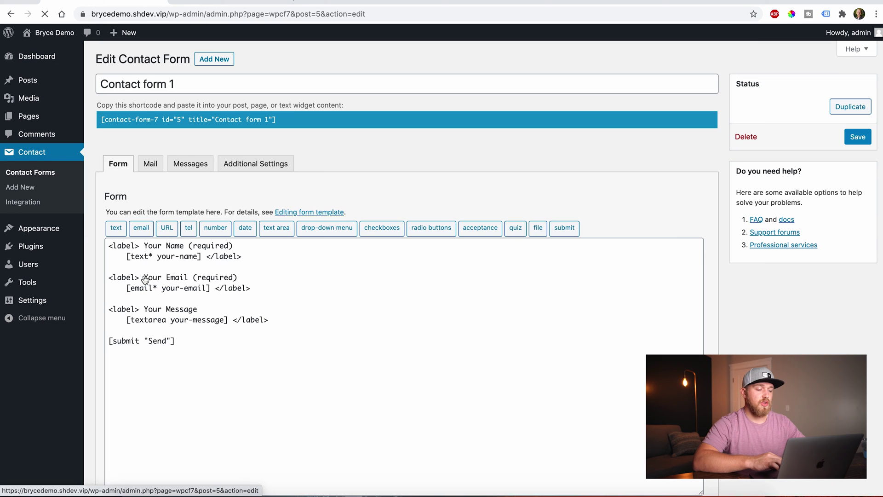
scroll(266, 275, "down", 1)
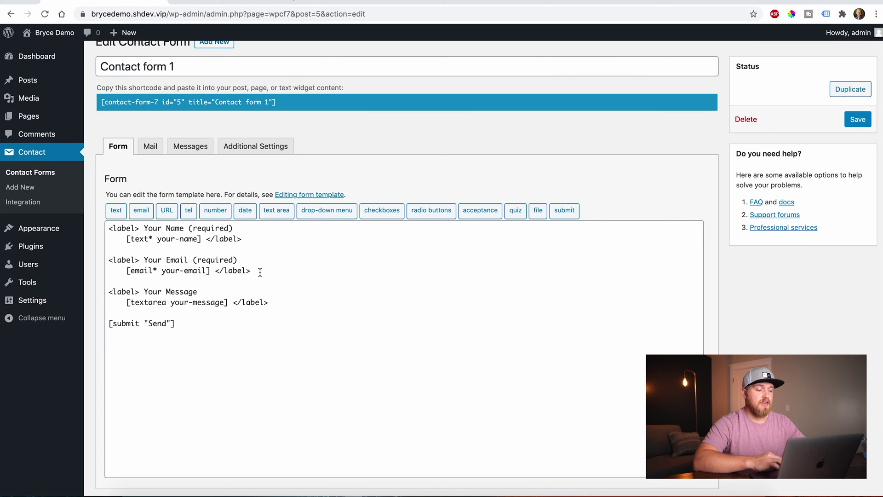
left_click(260, 272)
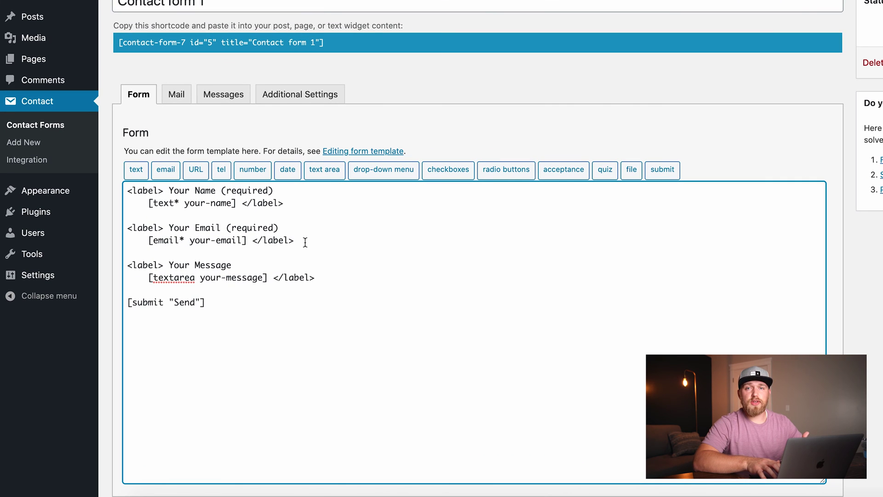
Step: Add a '<label> Your Phone Number </label>' line after the email field
key("Return")
key("Return")
type("<label")
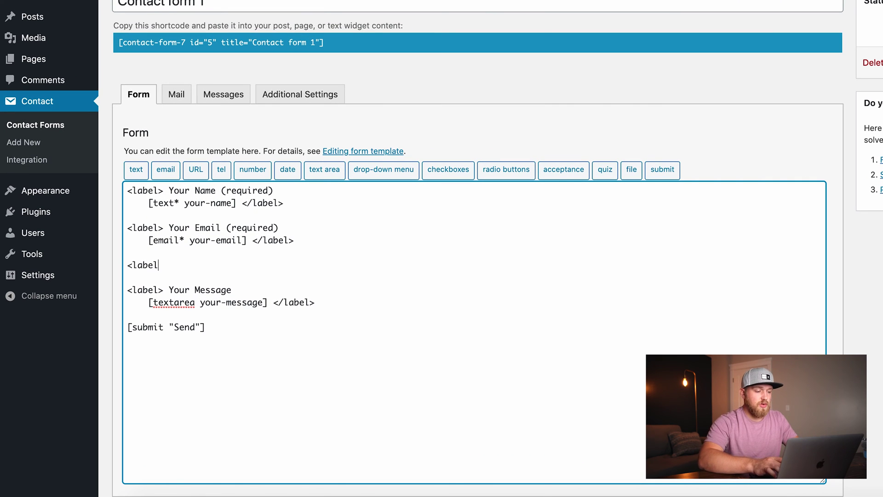
type("> </label>")
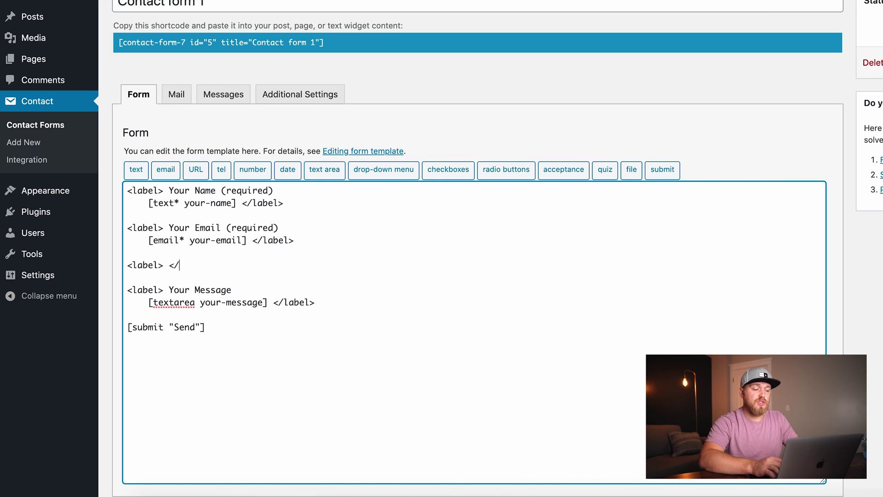
left_click(184, 265)
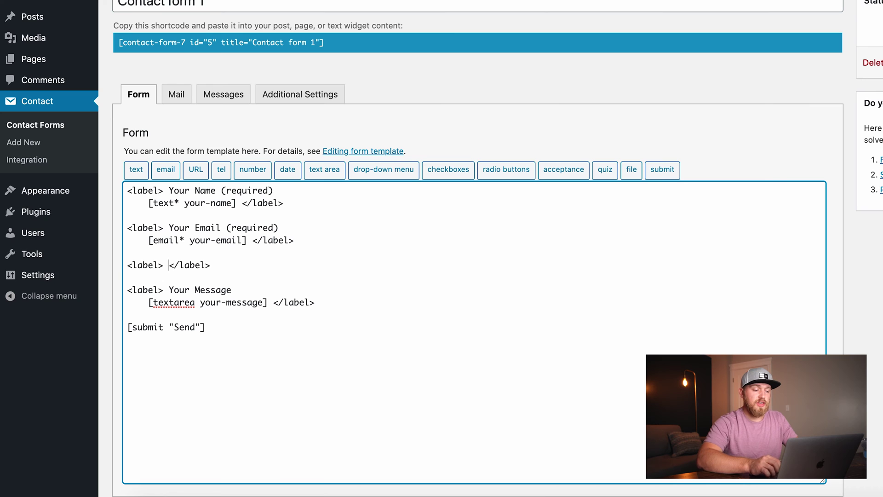
type("Your Phone Numbe")
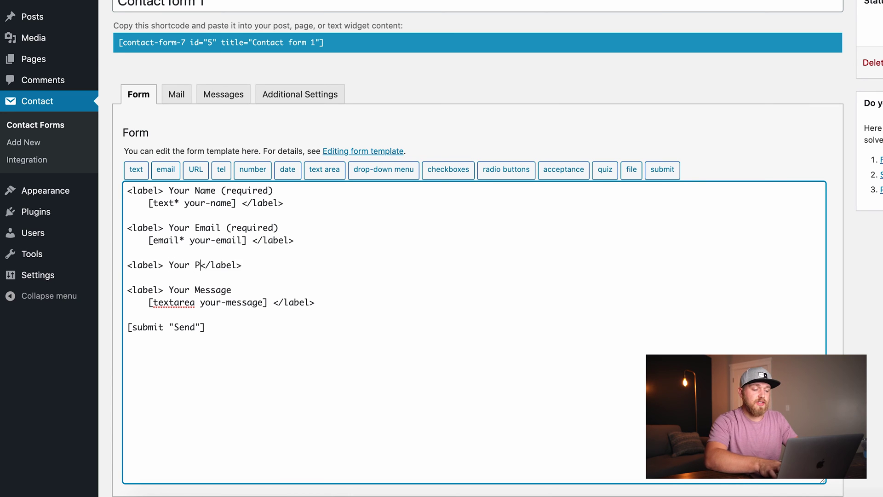
type("r")
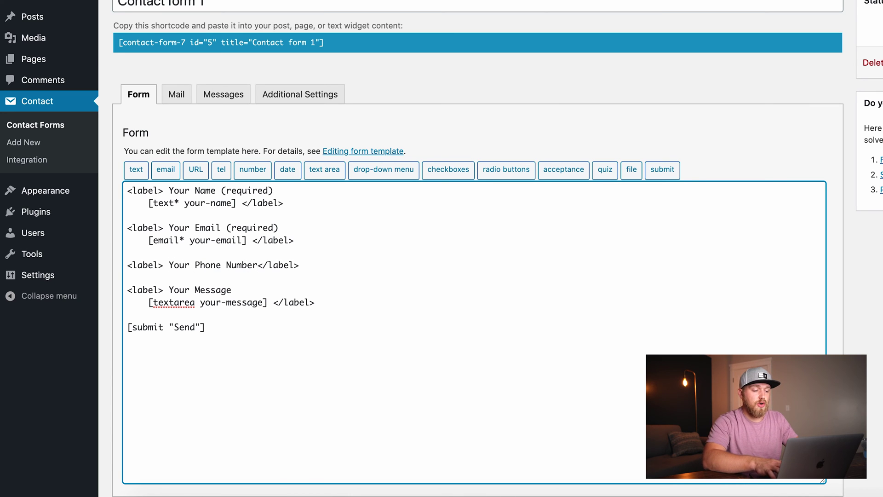
scroll(151, 212, "up", 2)
scroll(150, 212, "down", 2)
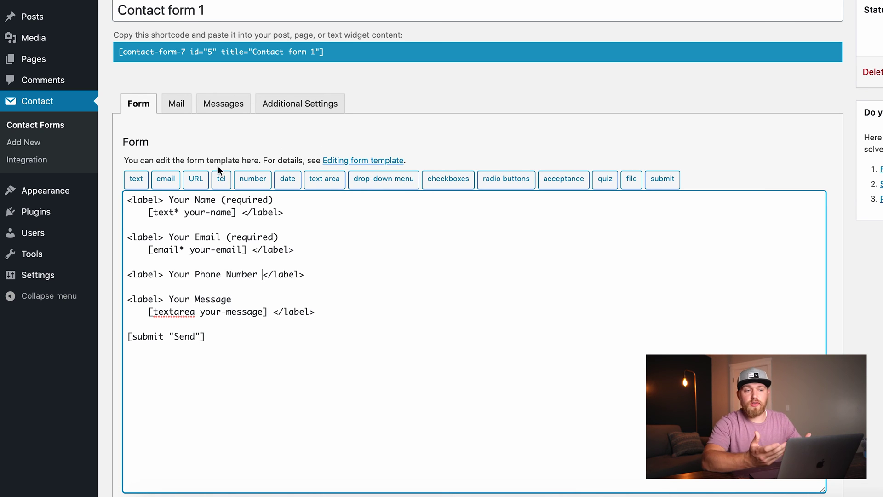
Step: Insert a [tel tel-949] telephone tag inside the Your Phone Number label
left_click(219, 181)
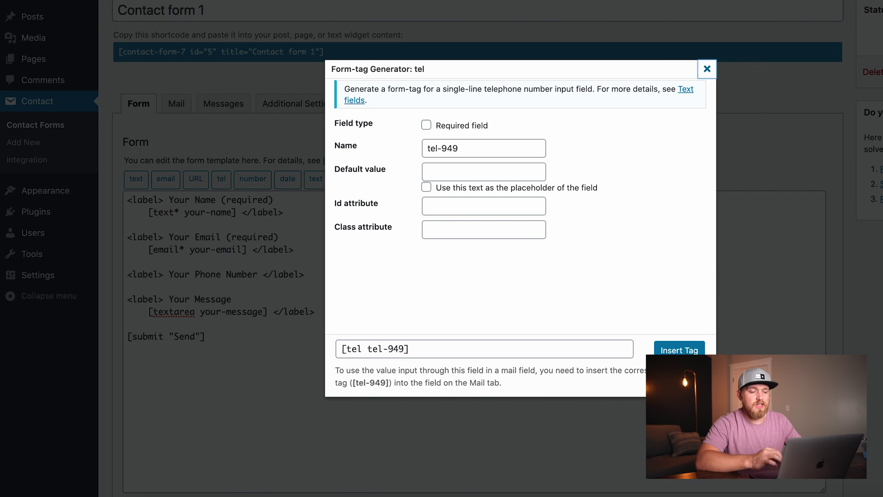
left_click(684, 348)
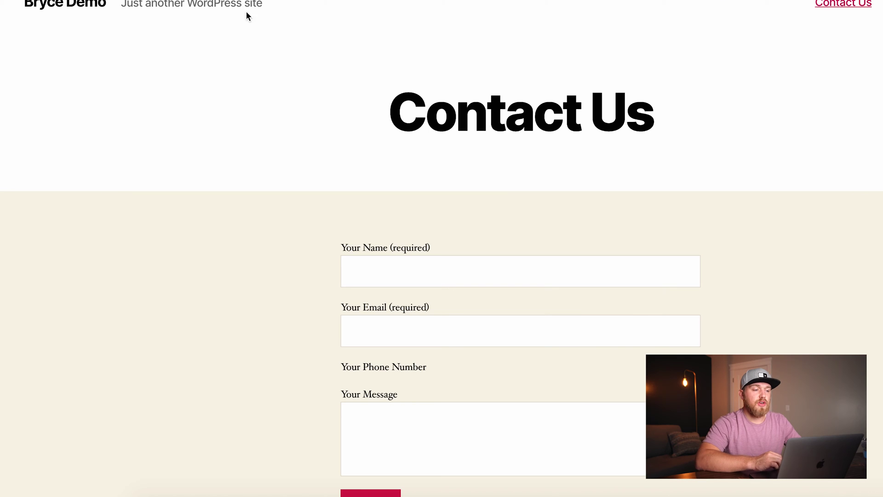
Step: Try the new phone field on the live Contact Us page, then switch to Contact form 1's Mail settings
scroll(234, 162, "down", 3)
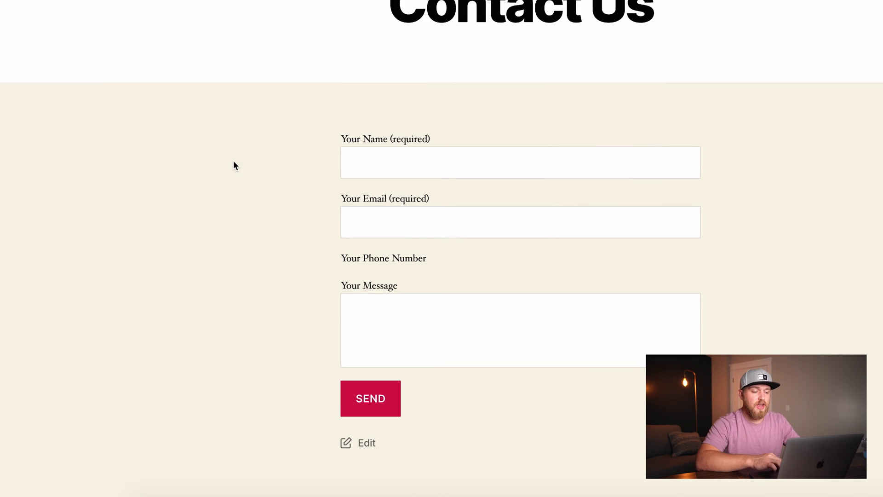
scroll(233, 165, "down", 1)
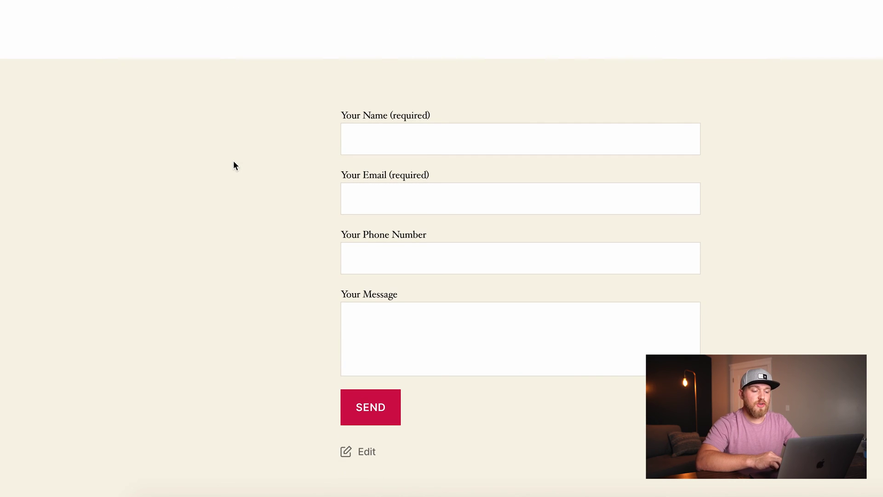
left_click(394, 255)
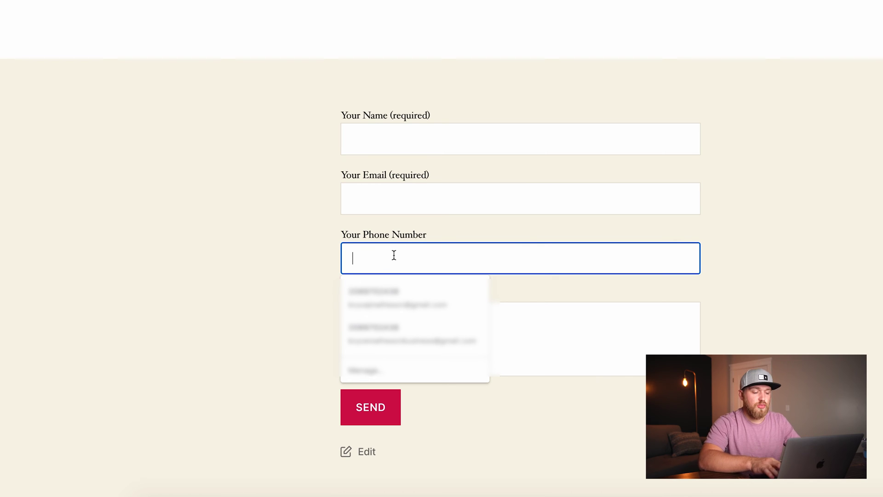
left_click(187, 223)
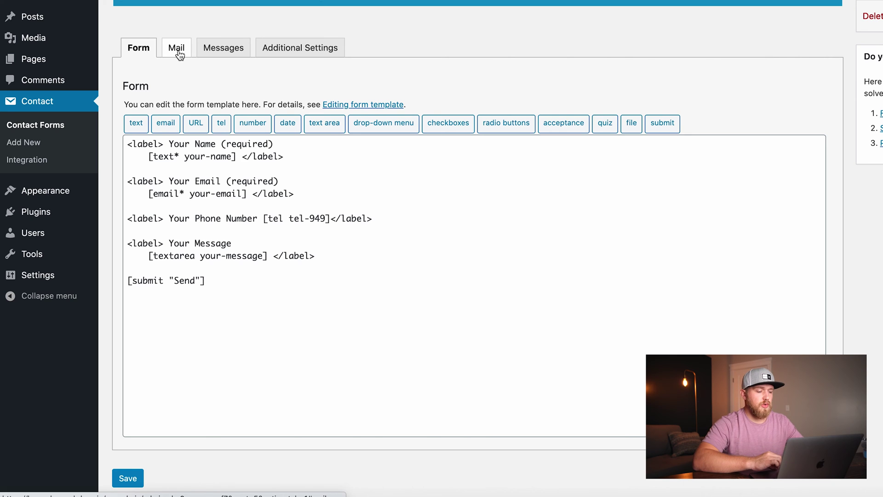
left_click(177, 48)
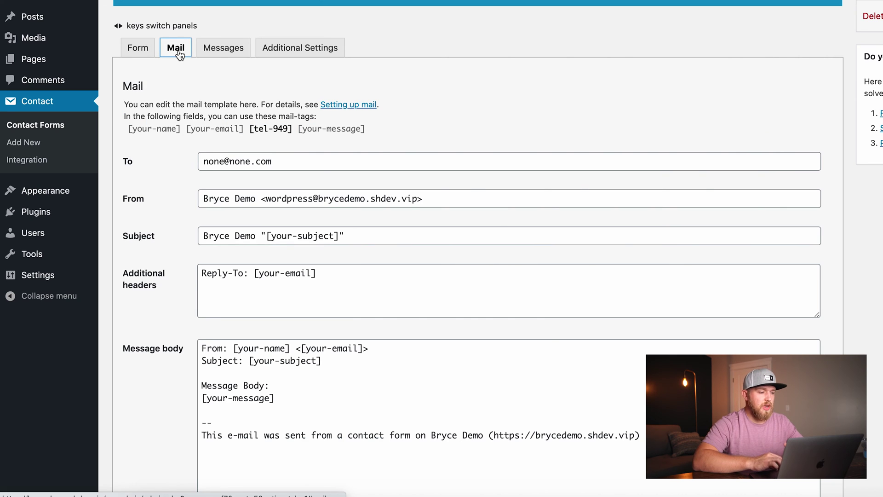
Step: Replace the Mail tab's To recipient with your own Gmail address
scroll(164, 119, "down", 3)
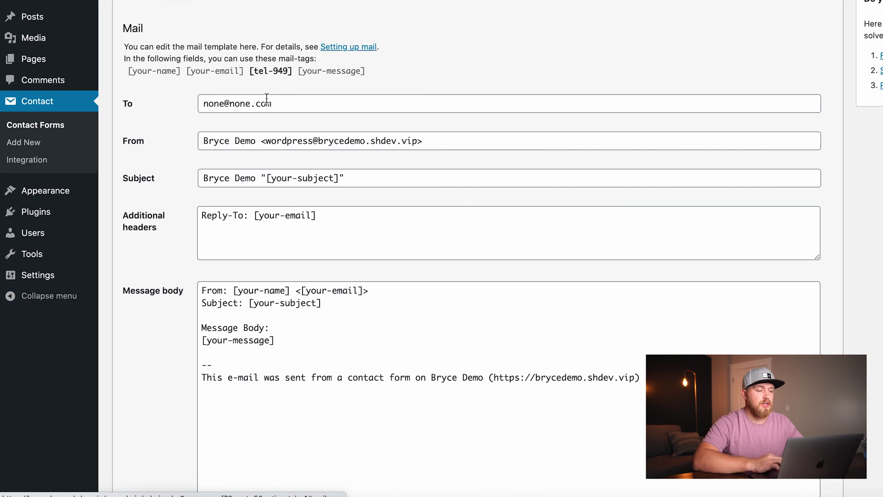
left_click_drag(287, 104, 183, 99)
type("y")
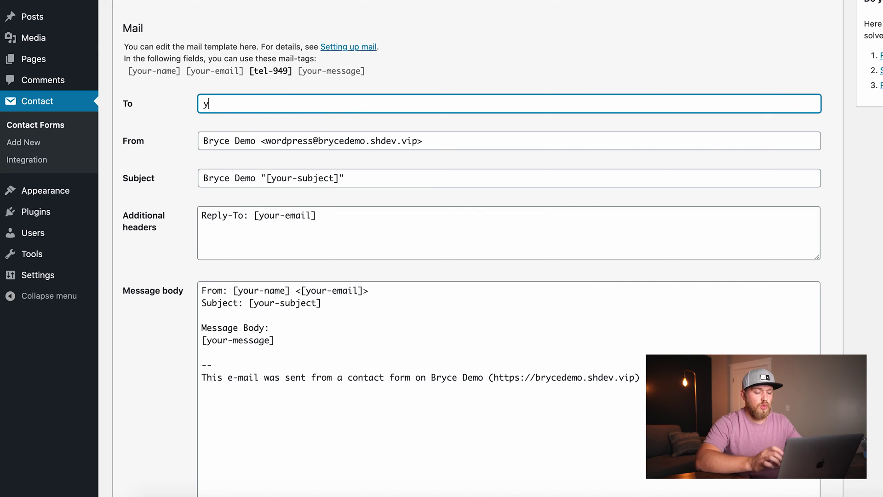
type("ouremail@gmail.com")
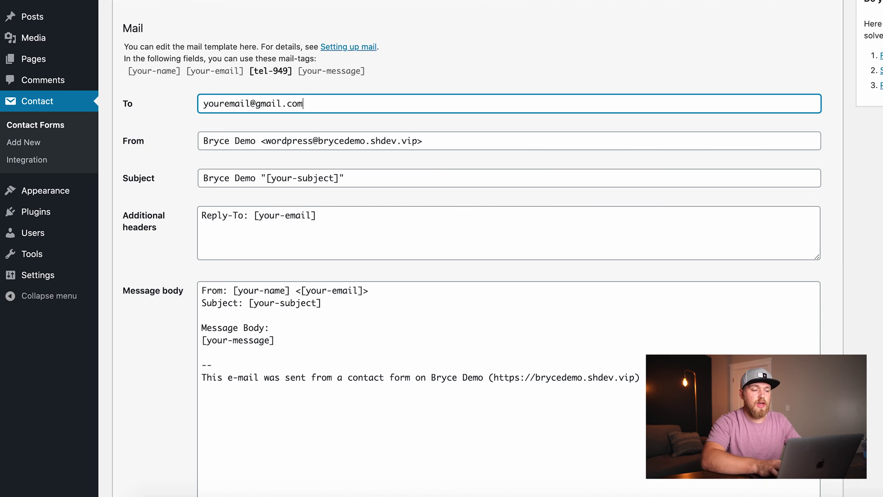
left_click(166, 111)
scroll(166, 111, "down", 2)
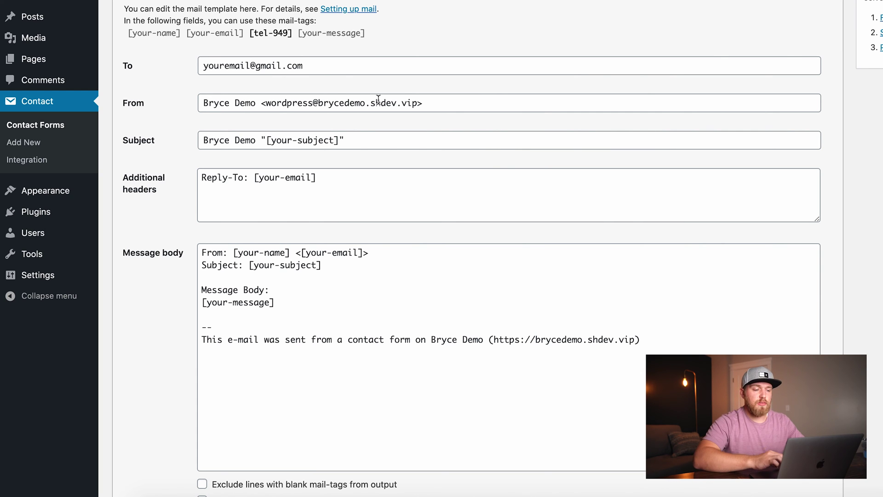
Step: Try changing the mail From value to 'My Contact Form', then undo it to keep the original
left_click_drag(427, 102, 145, 102)
type("My Contact Form")
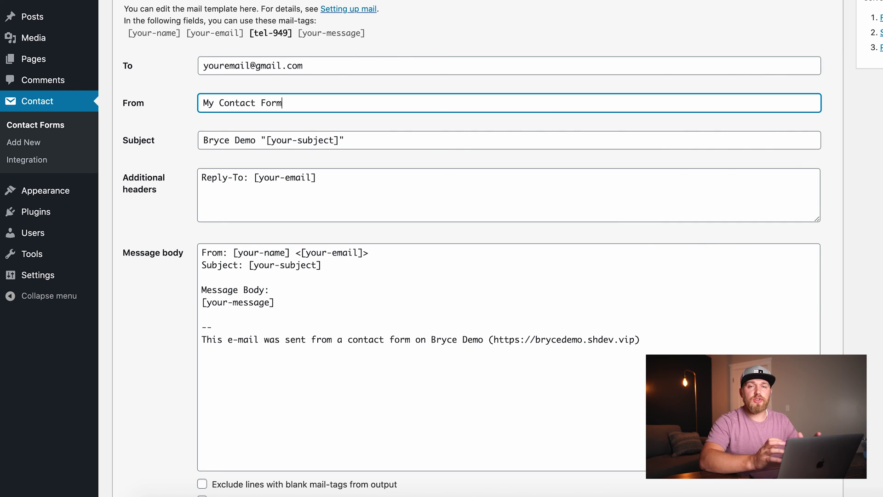
key("ctrl+z")
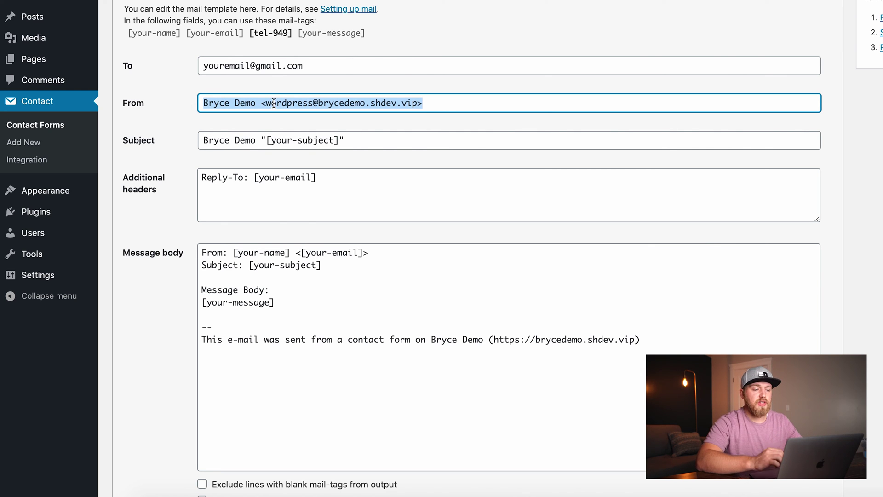
left_click(175, 115)
Step: Select the [your-subject] tag in the mail Subject and compare it with the live contact form page
scroll(175, 115, "down", 2)
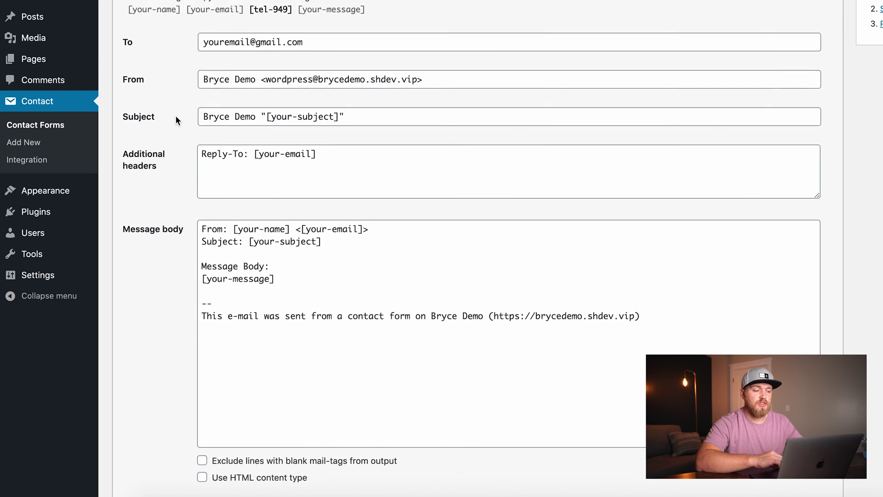
left_click(205, 107)
left_click_drag(205, 107, 256, 108)
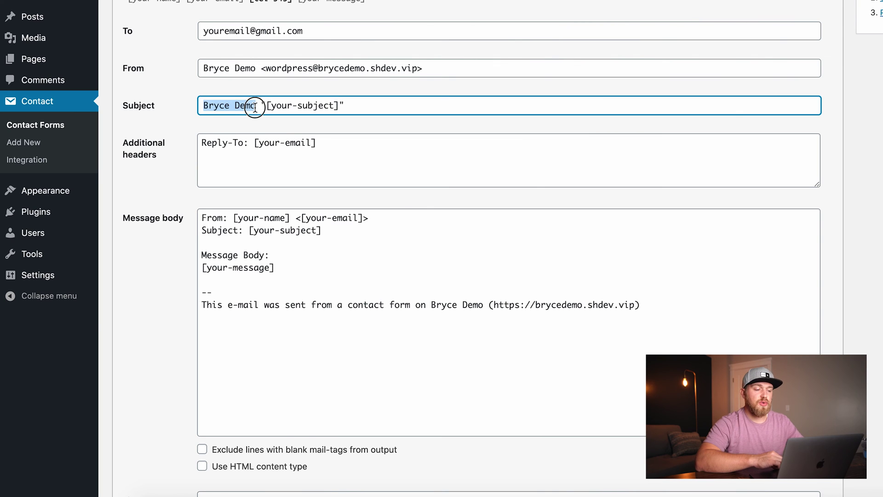
left_click(360, 109)
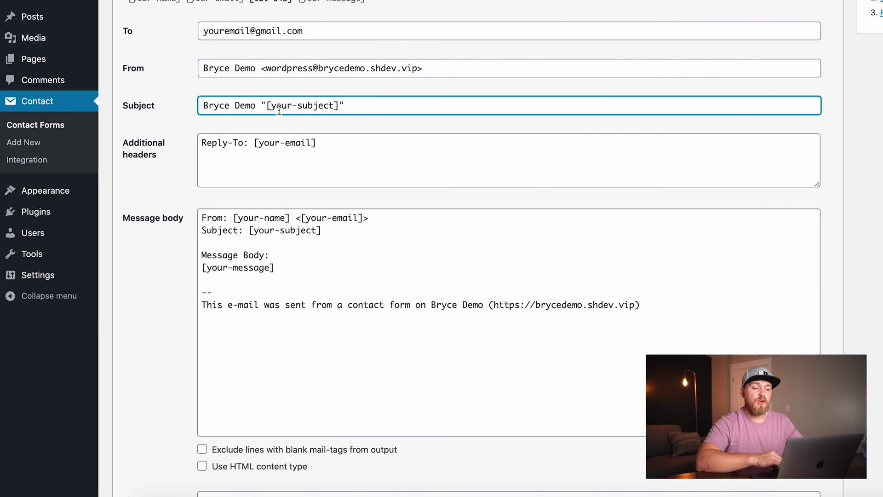
left_click_drag(265, 108, 340, 106)
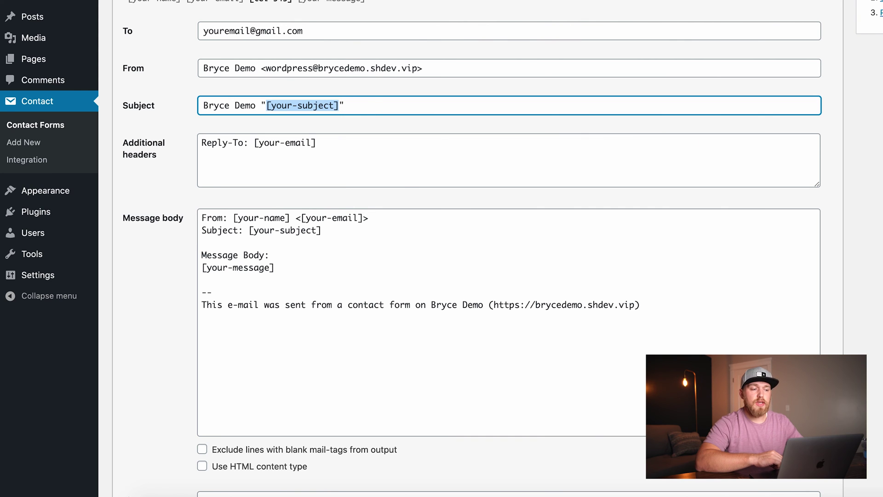
key("ctrl+Tab")
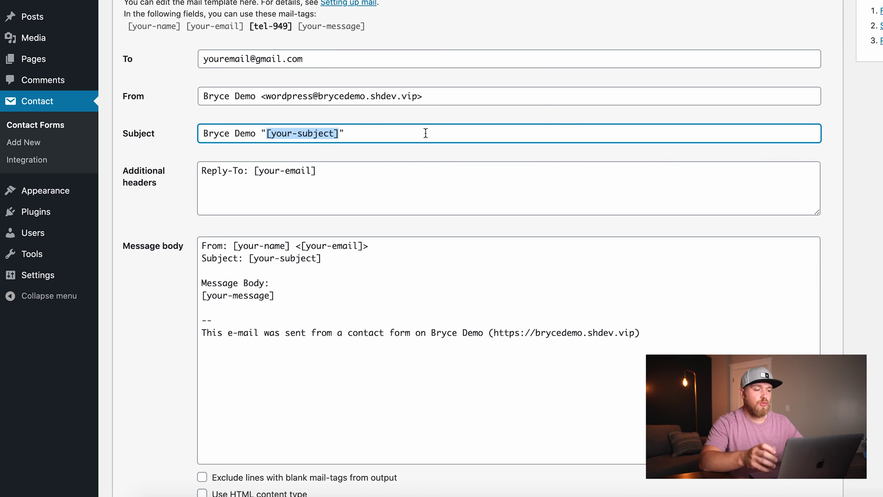
Step: Replace the Subject's tag name with tel-949 so the subject ends in [tel-949]
key("Left")
key("Right")
key("Right")
key("Right")
key("Right")
key("Right")
key("Right")
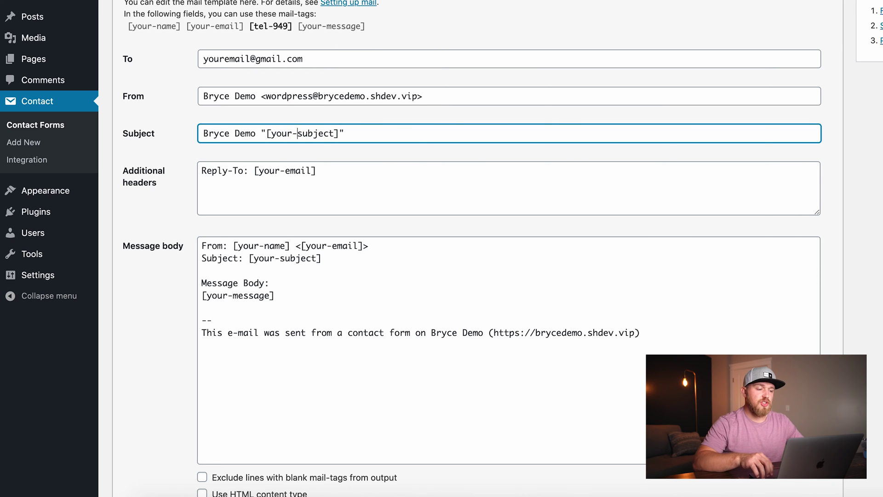
key("Right")
key("BackSpace")
key("BackSpace")
key("BackSpace")
key("BackSpace")
key("BackSpace")
key("BackSpace")
key("BackSpace")
key("BackSpace")
key("BackSpace")
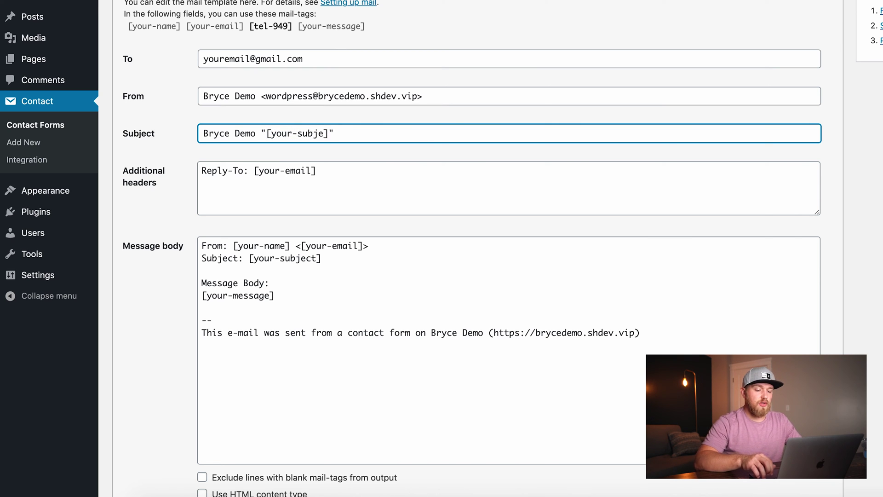
key("BackSpace")
key("BackSpace")
key("BackSpace")
type("tel")
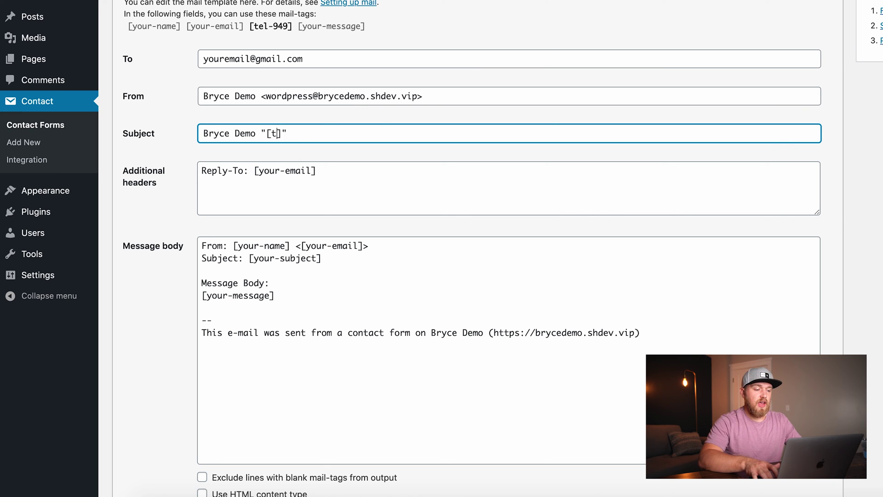
type("-949")
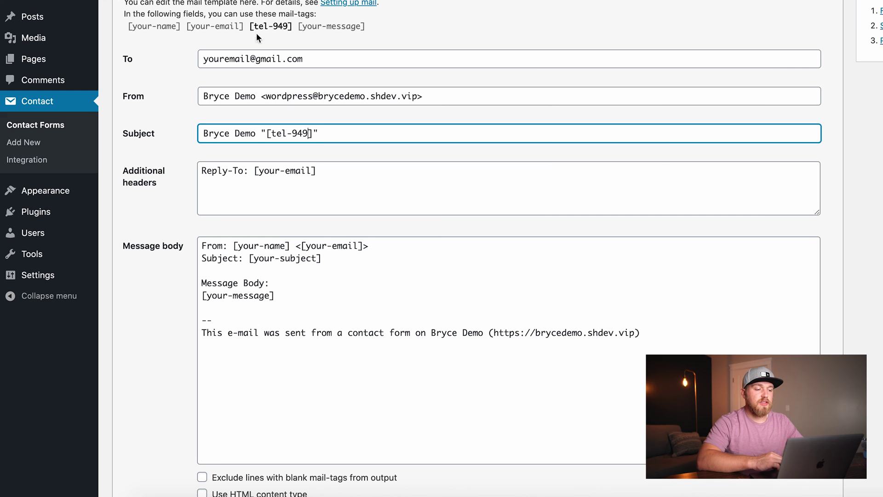
scroll(214, 9, "up", 1)
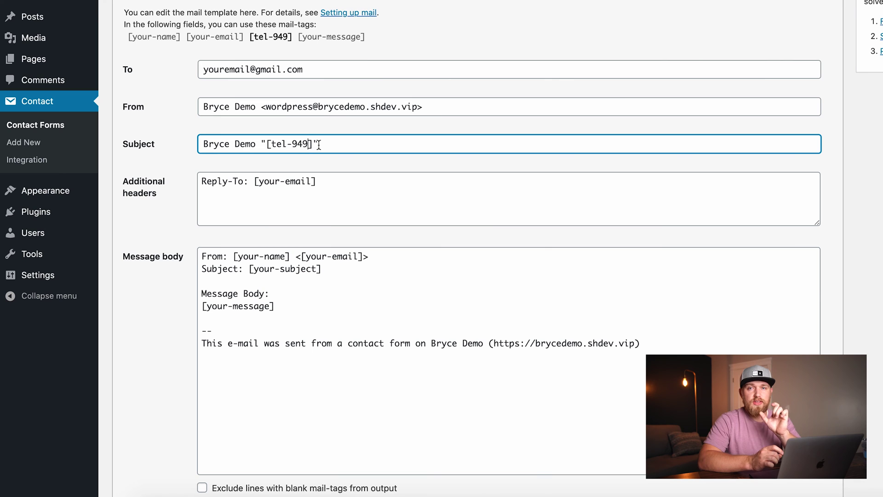
scroll(319, 145, "down", 3)
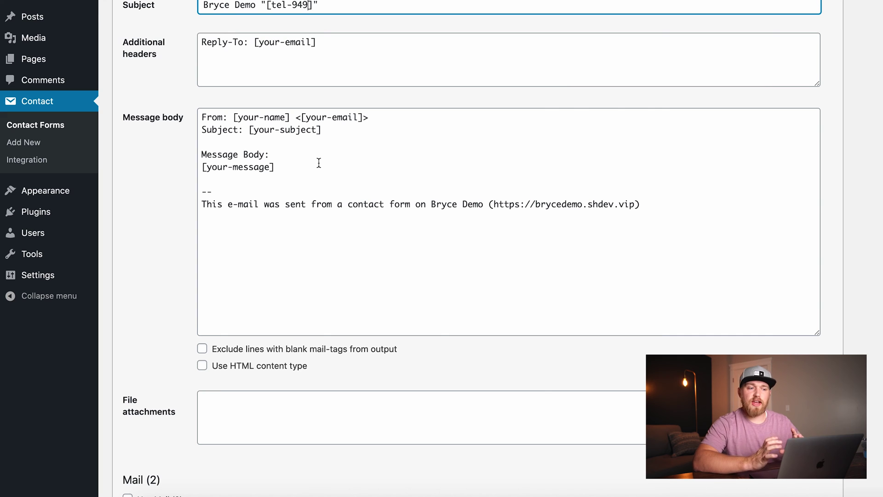
scroll(319, 162, "down", 1)
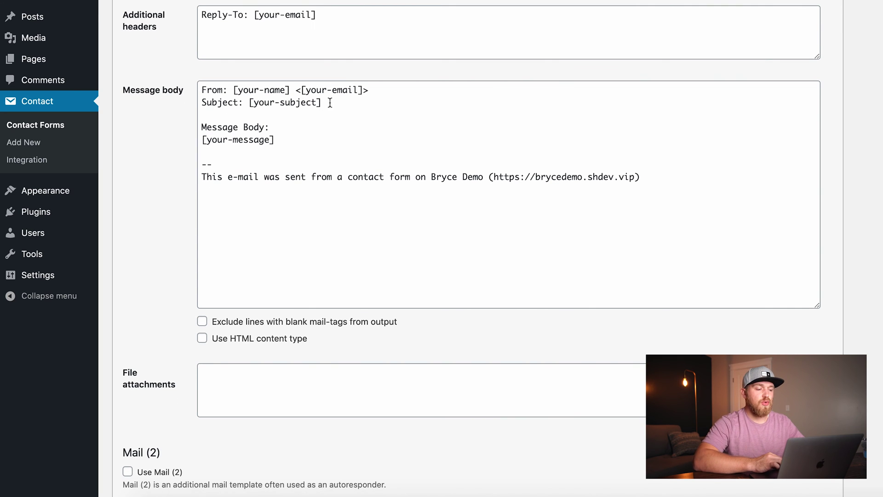
Step: Add 'This message was sent using the contact form on your website.' on a new line after the body's Subject line
left_click_drag(330, 102, 164, 104)
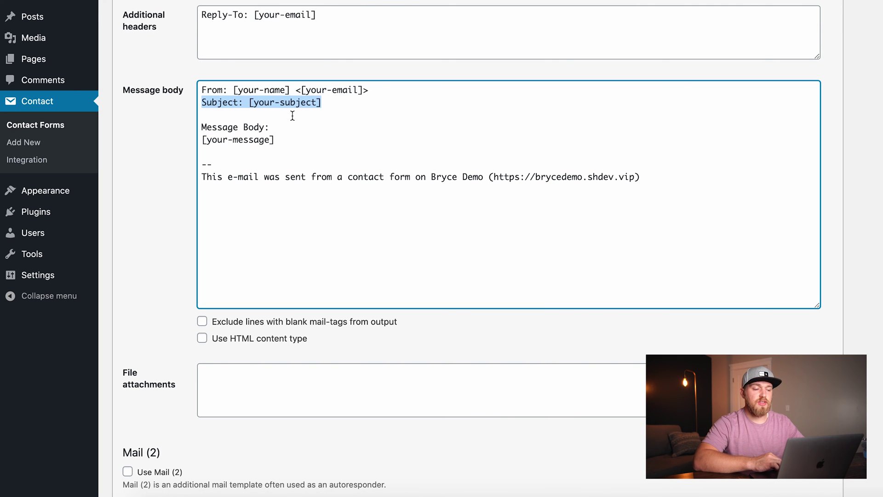
left_click(331, 102)
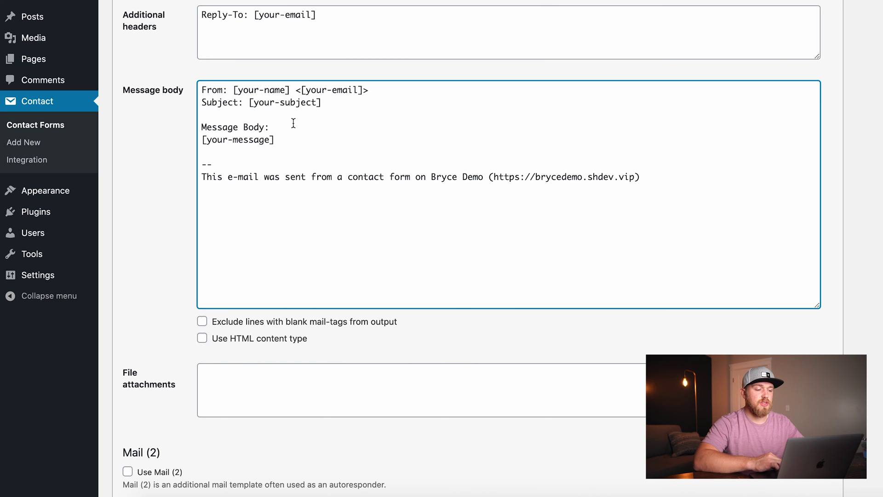
key("Return")
key("Return")
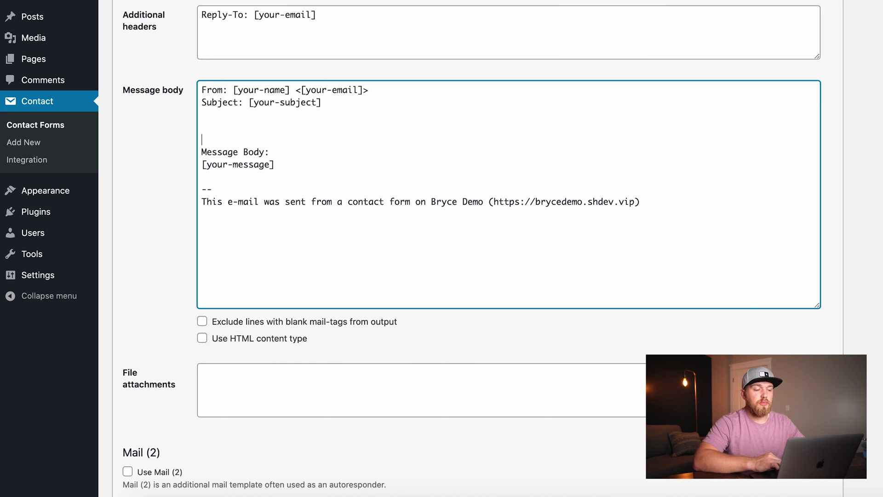
type("This mes")
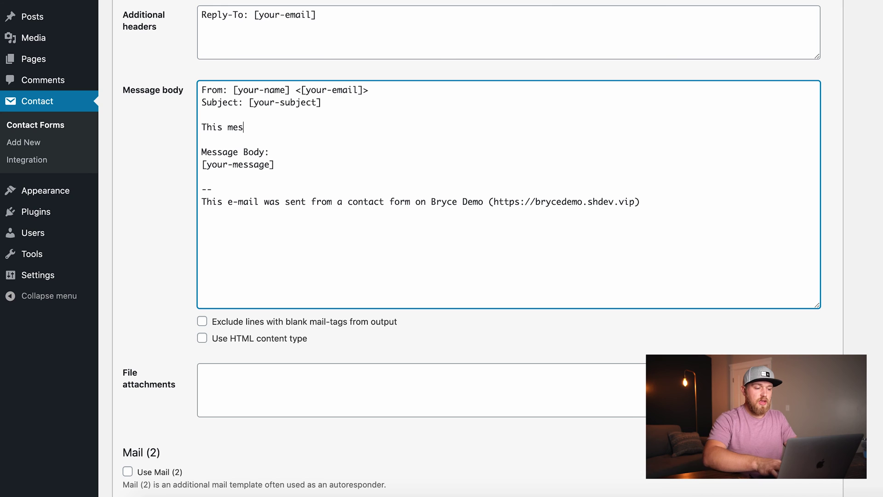
type("sage was sent using ")
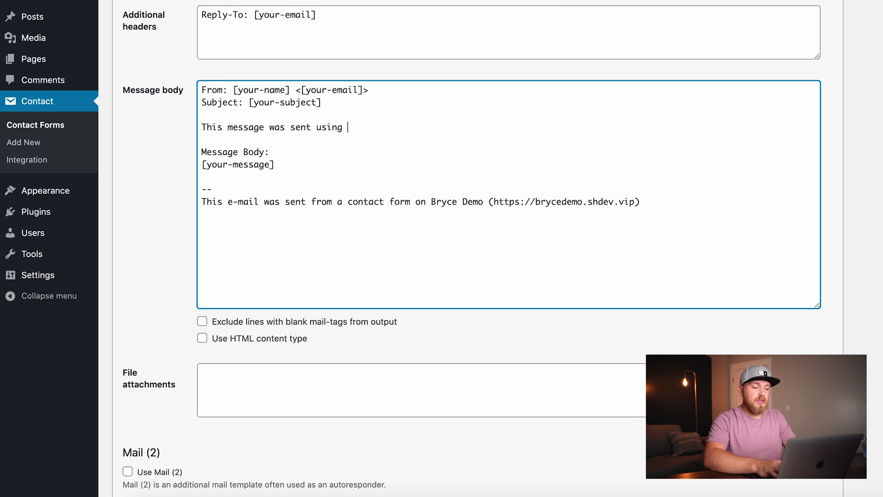
type("the contact form o")
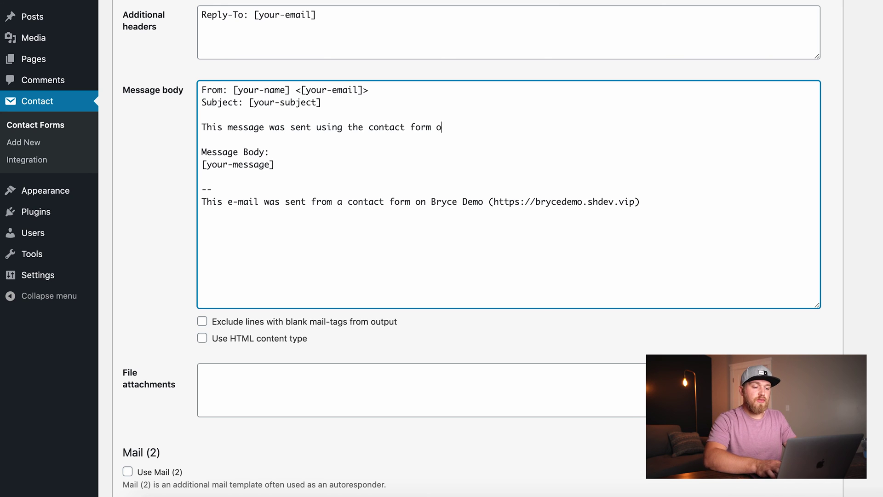
type("n your website.")
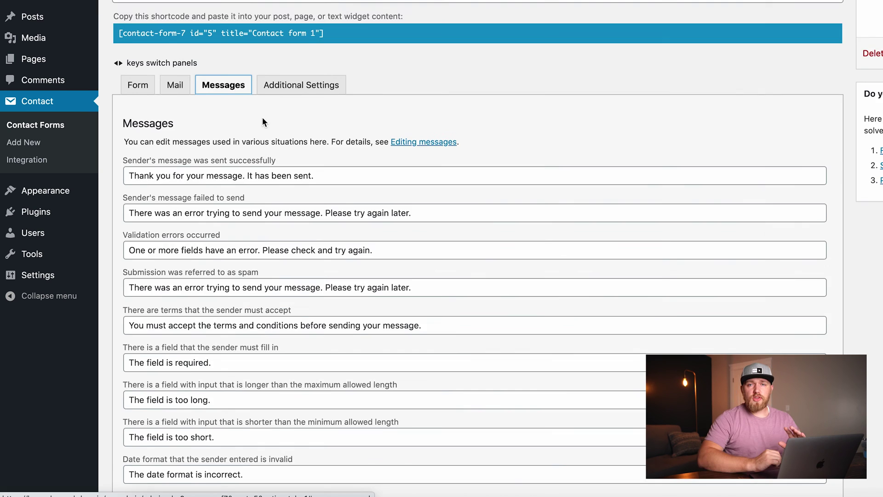
Step: Change the sent-successfully message to 'Thank you. We'll be in contact shortly.' and save the form
scroll(263, 117, "down", 3)
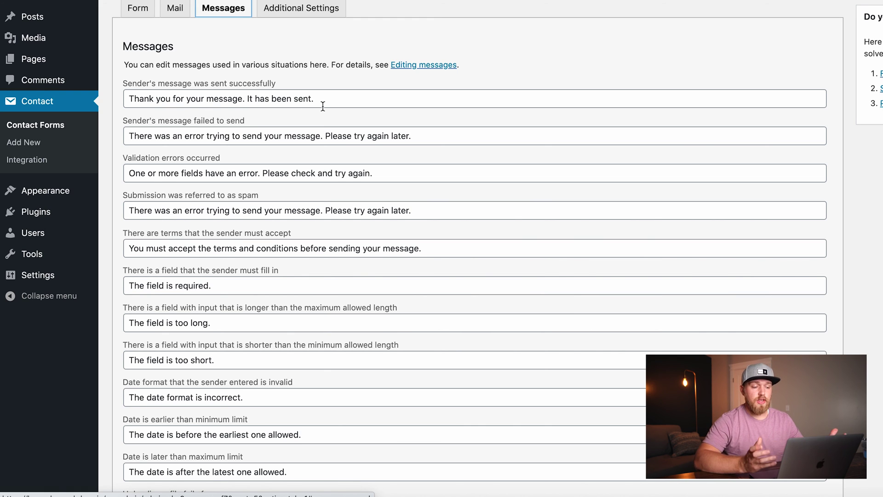
left_click_drag(331, 100, 96, 93)
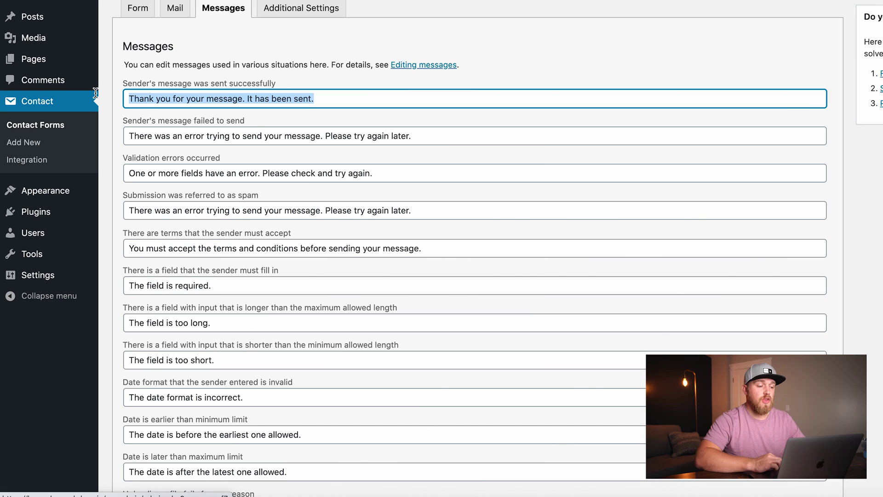
type("Thank you. ")
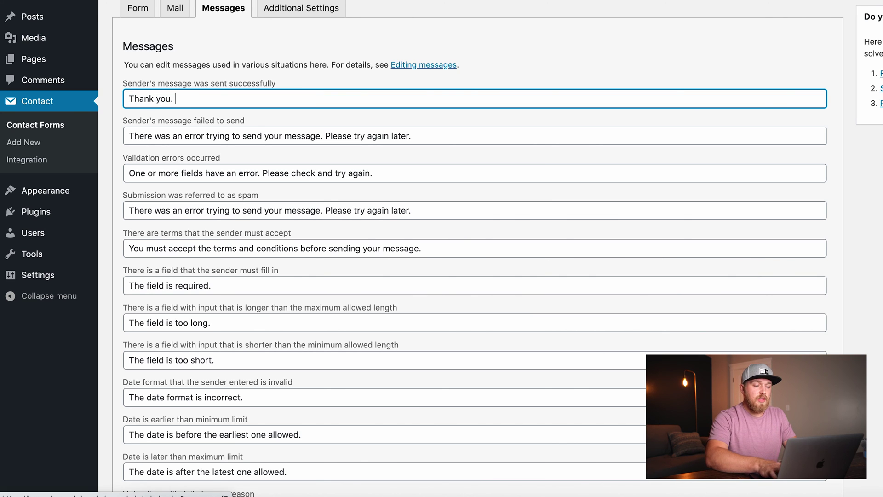
type("We'll be in contact shortly.")
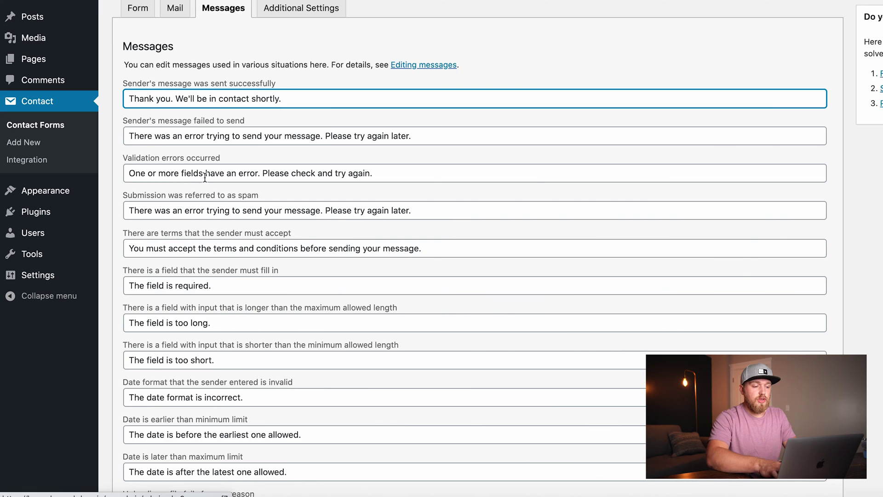
scroll(276, 193, "down", 10)
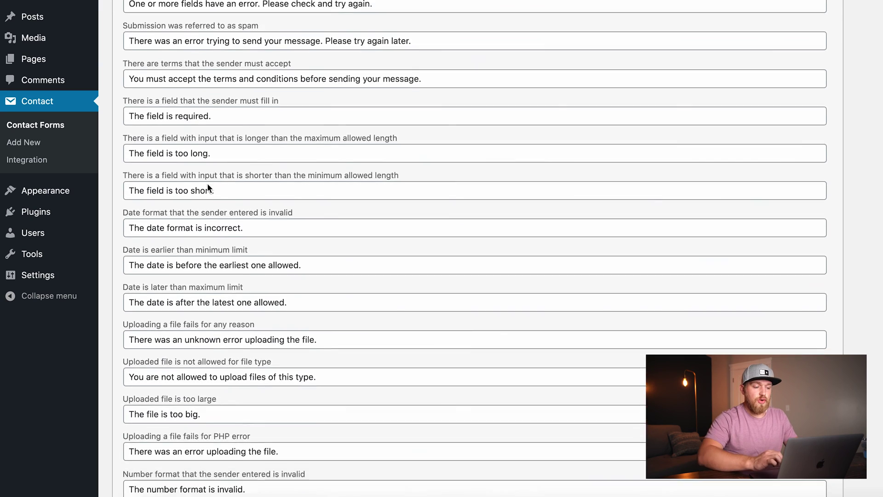
left_click(125, 445)
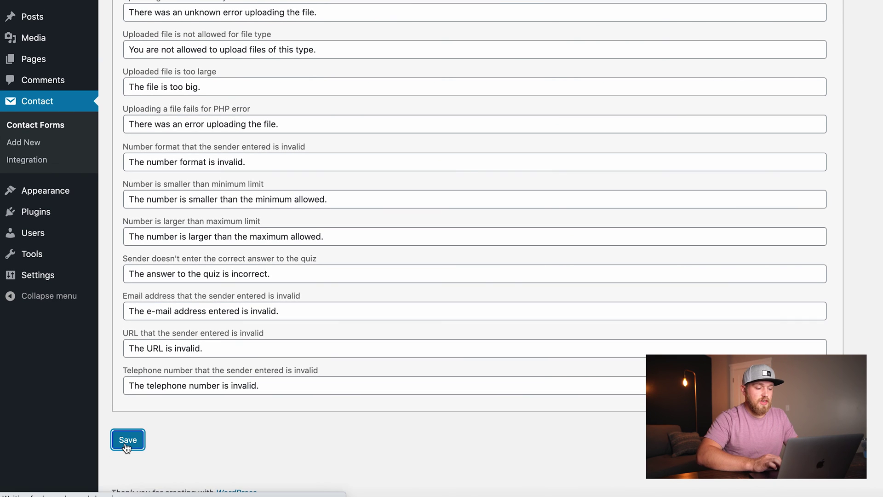
Step: Review the saved form's validation messages: field-required, too-long, too-short and date-format
scroll(367, 174, "down", 4)
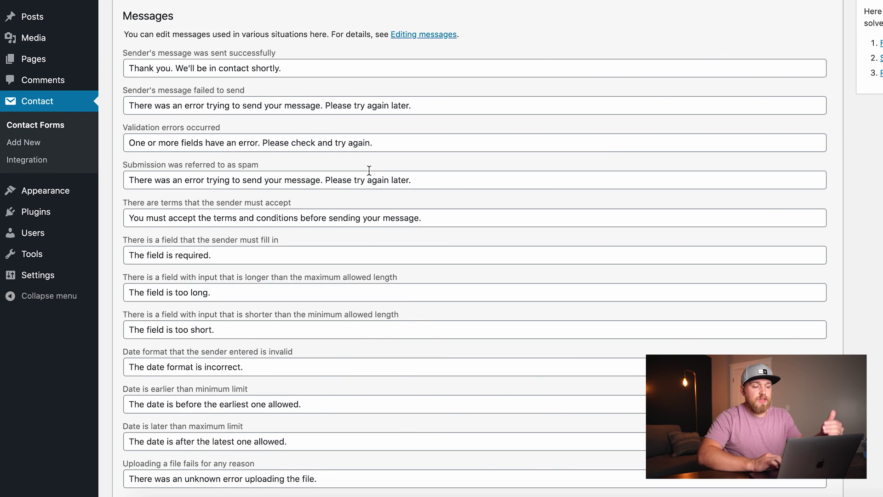
scroll(369, 171, "down", 1)
scroll(369, 171, "down", 1)
scroll(367, 166, "up", 1)
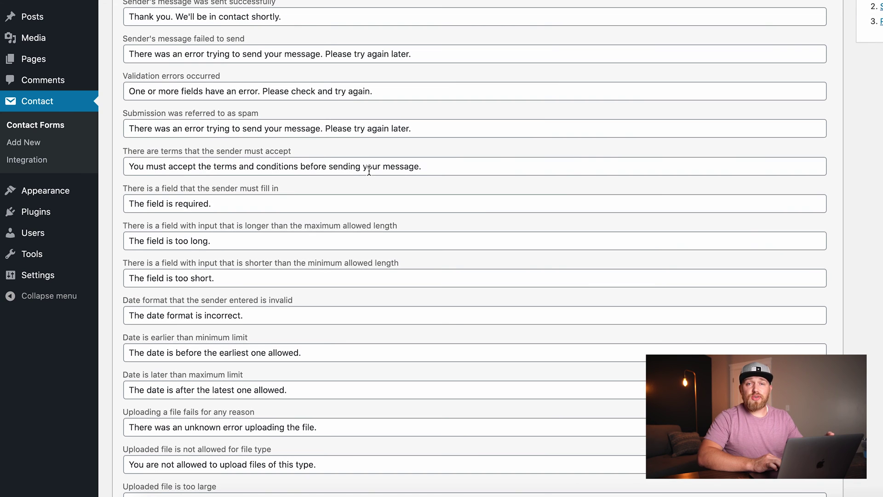
left_click(253, 207)
left_click(232, 243)
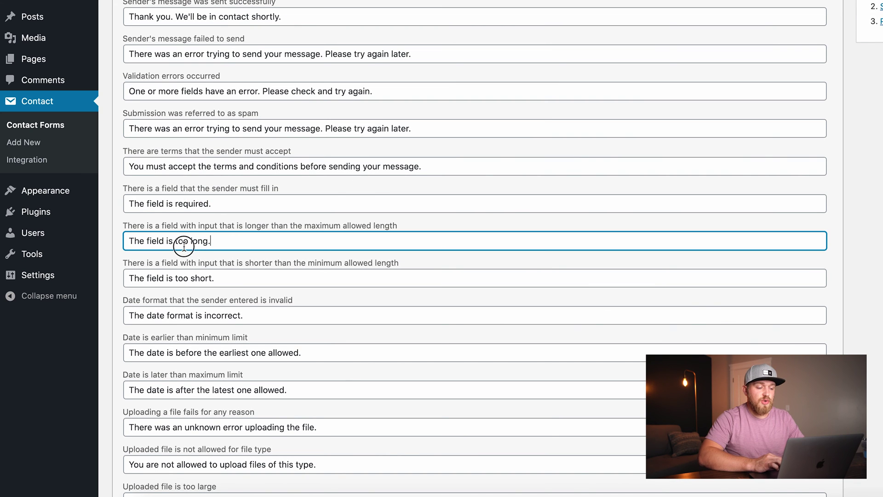
left_click_drag(214, 278, 183, 278)
left_click_drag(258, 316, 201, 315)
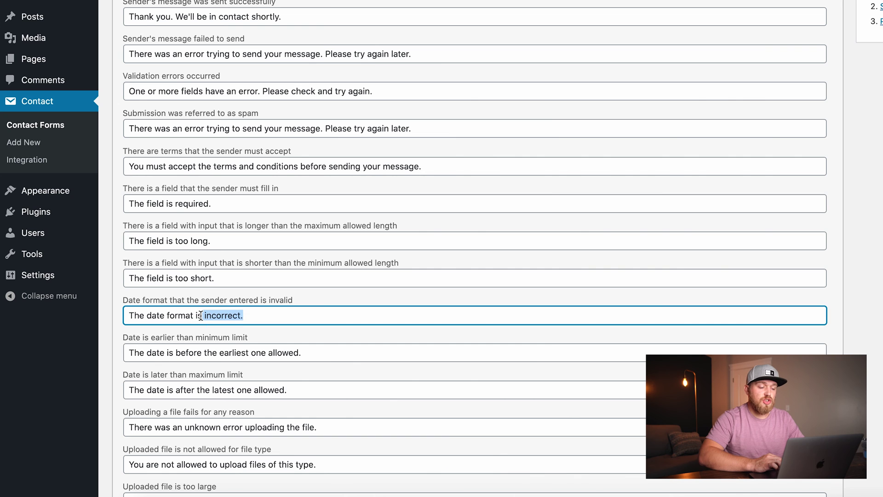
scroll(201, 315, "up", 1)
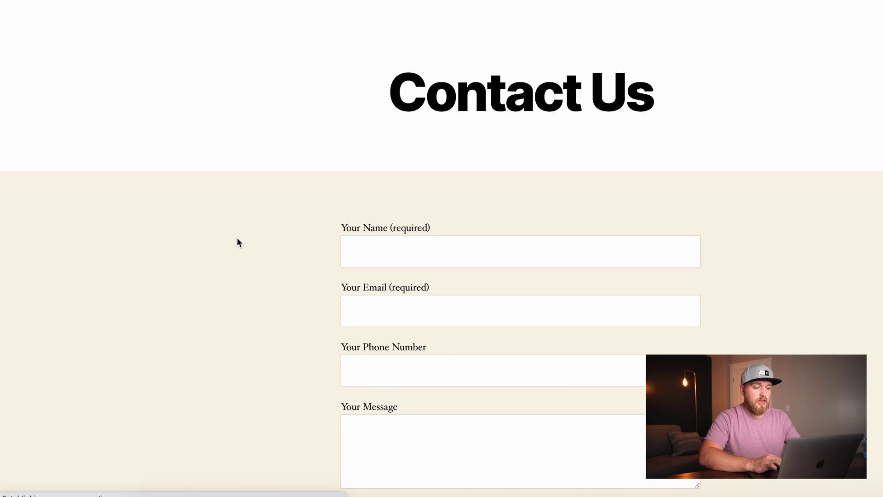
Step: Submit a test with a name, e-mail, phone number and 'This is just a test message'
scroll(238, 242, "down", 2)
left_click(369, 187)
type("Bryce Test")
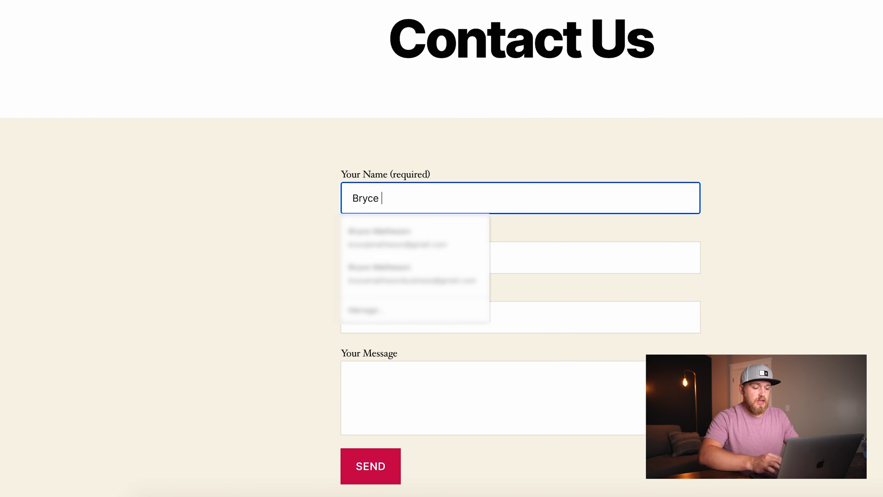
key("Tab")
type("test@test.com")
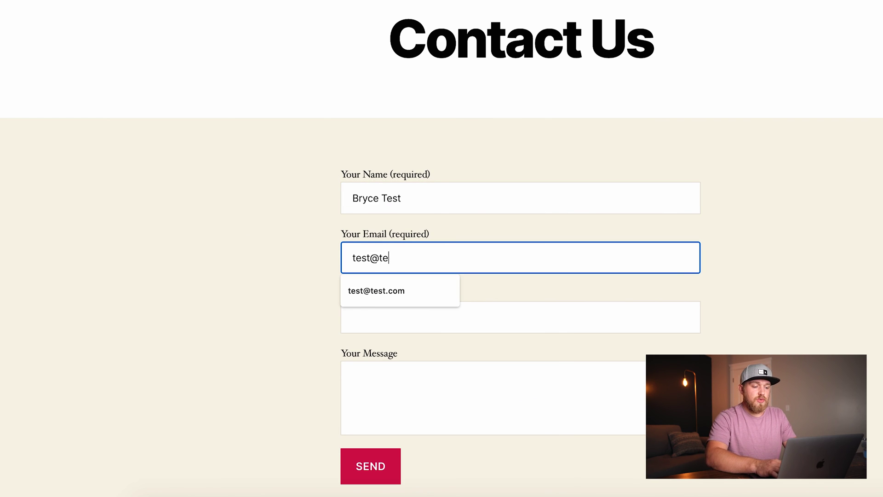
key("Tab")
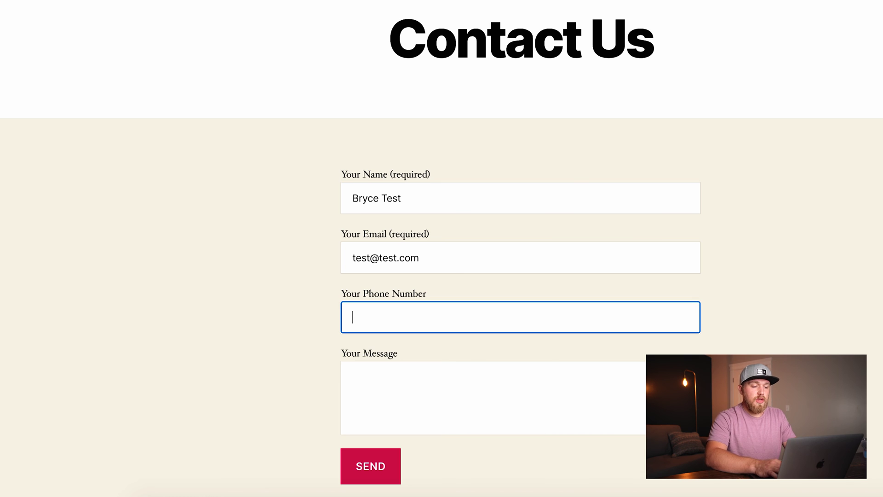
type("12345")
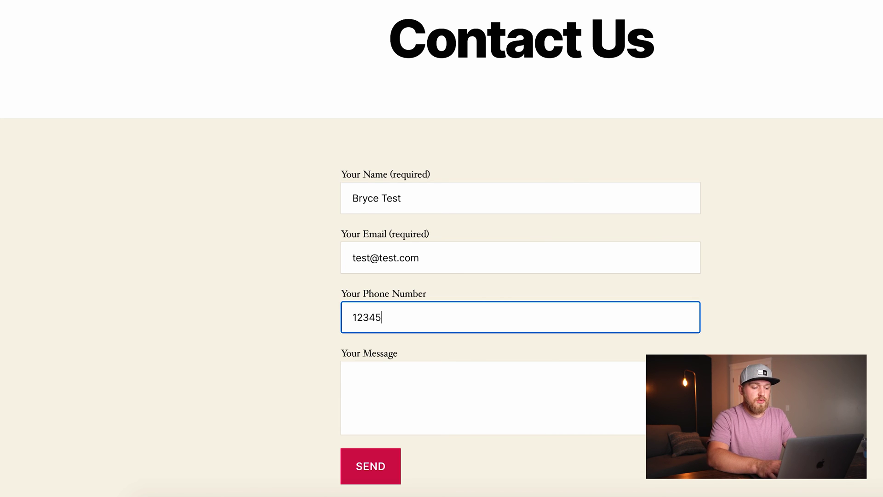
type("67890")
left_click(434, 370)
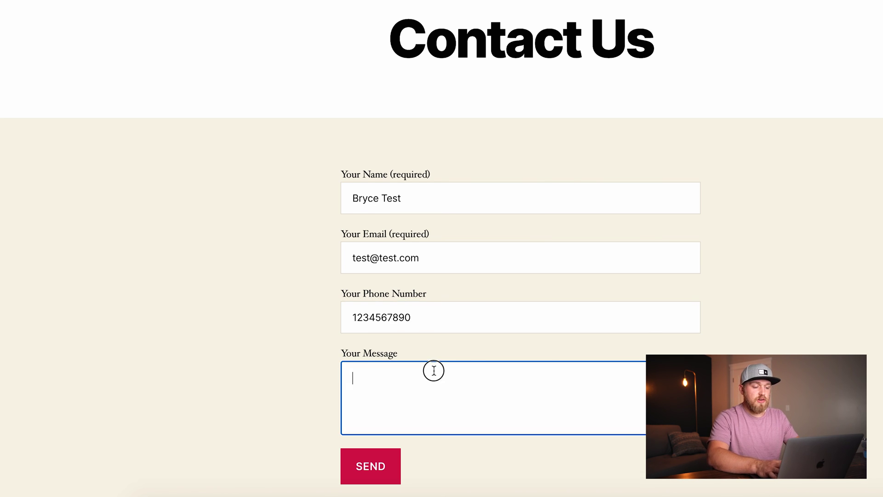
type("This is just a test ")
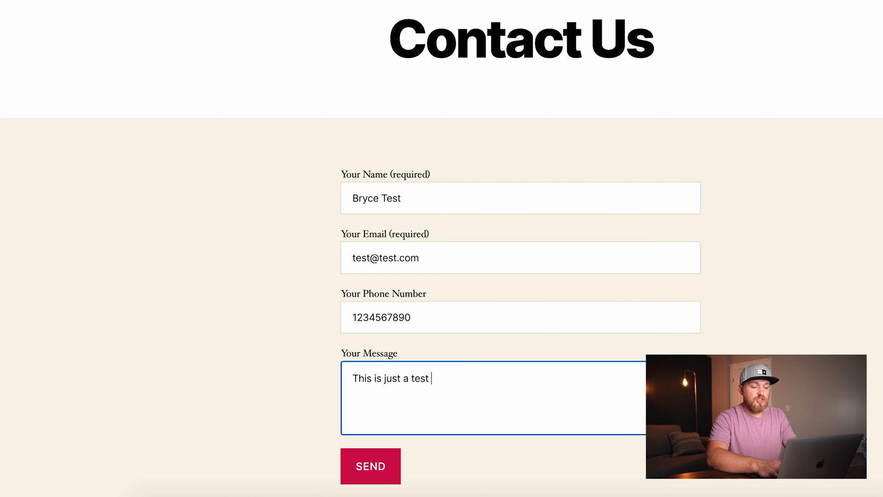
type("message.")
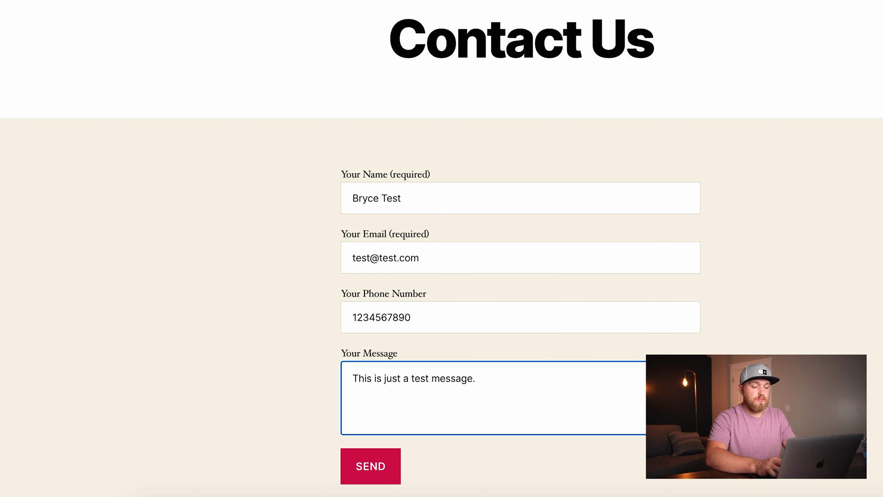
left_click(363, 469)
scroll(271, 283, "down", 3)
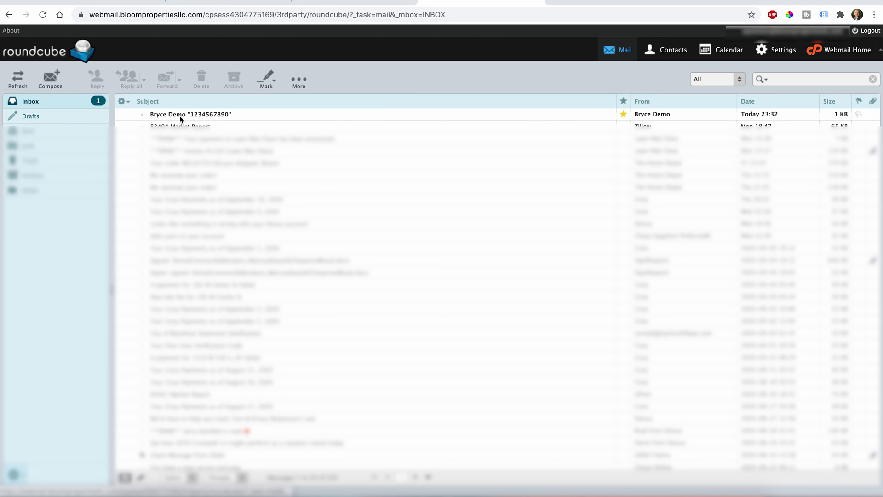
Step: Open the contact-form e-mail and highlight its 'This is just a test message' body text
double_click(223, 116)
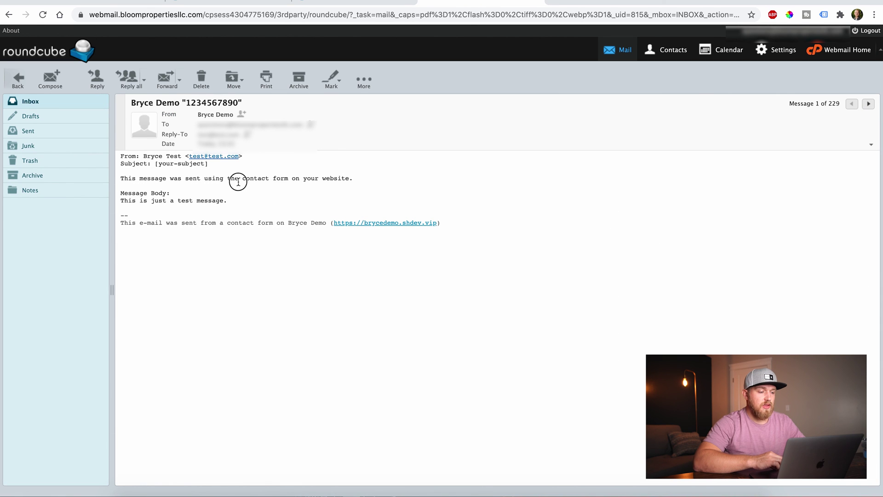
left_click_drag(122, 200, 228, 201)
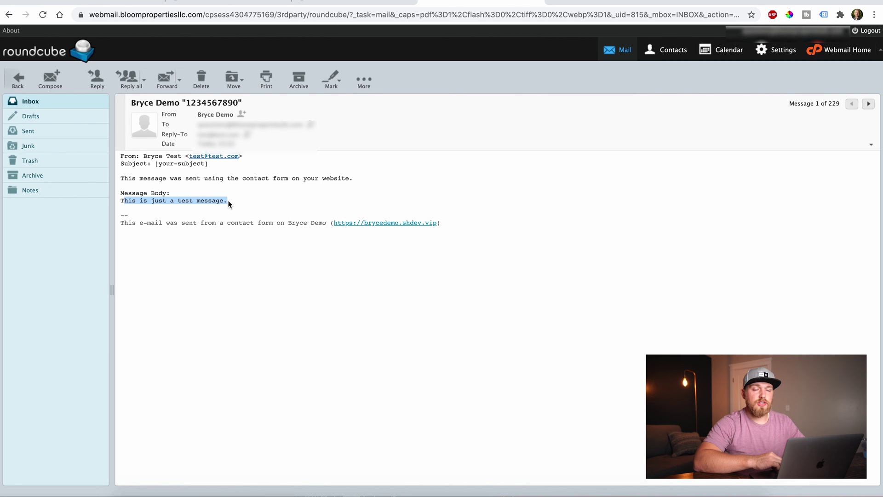